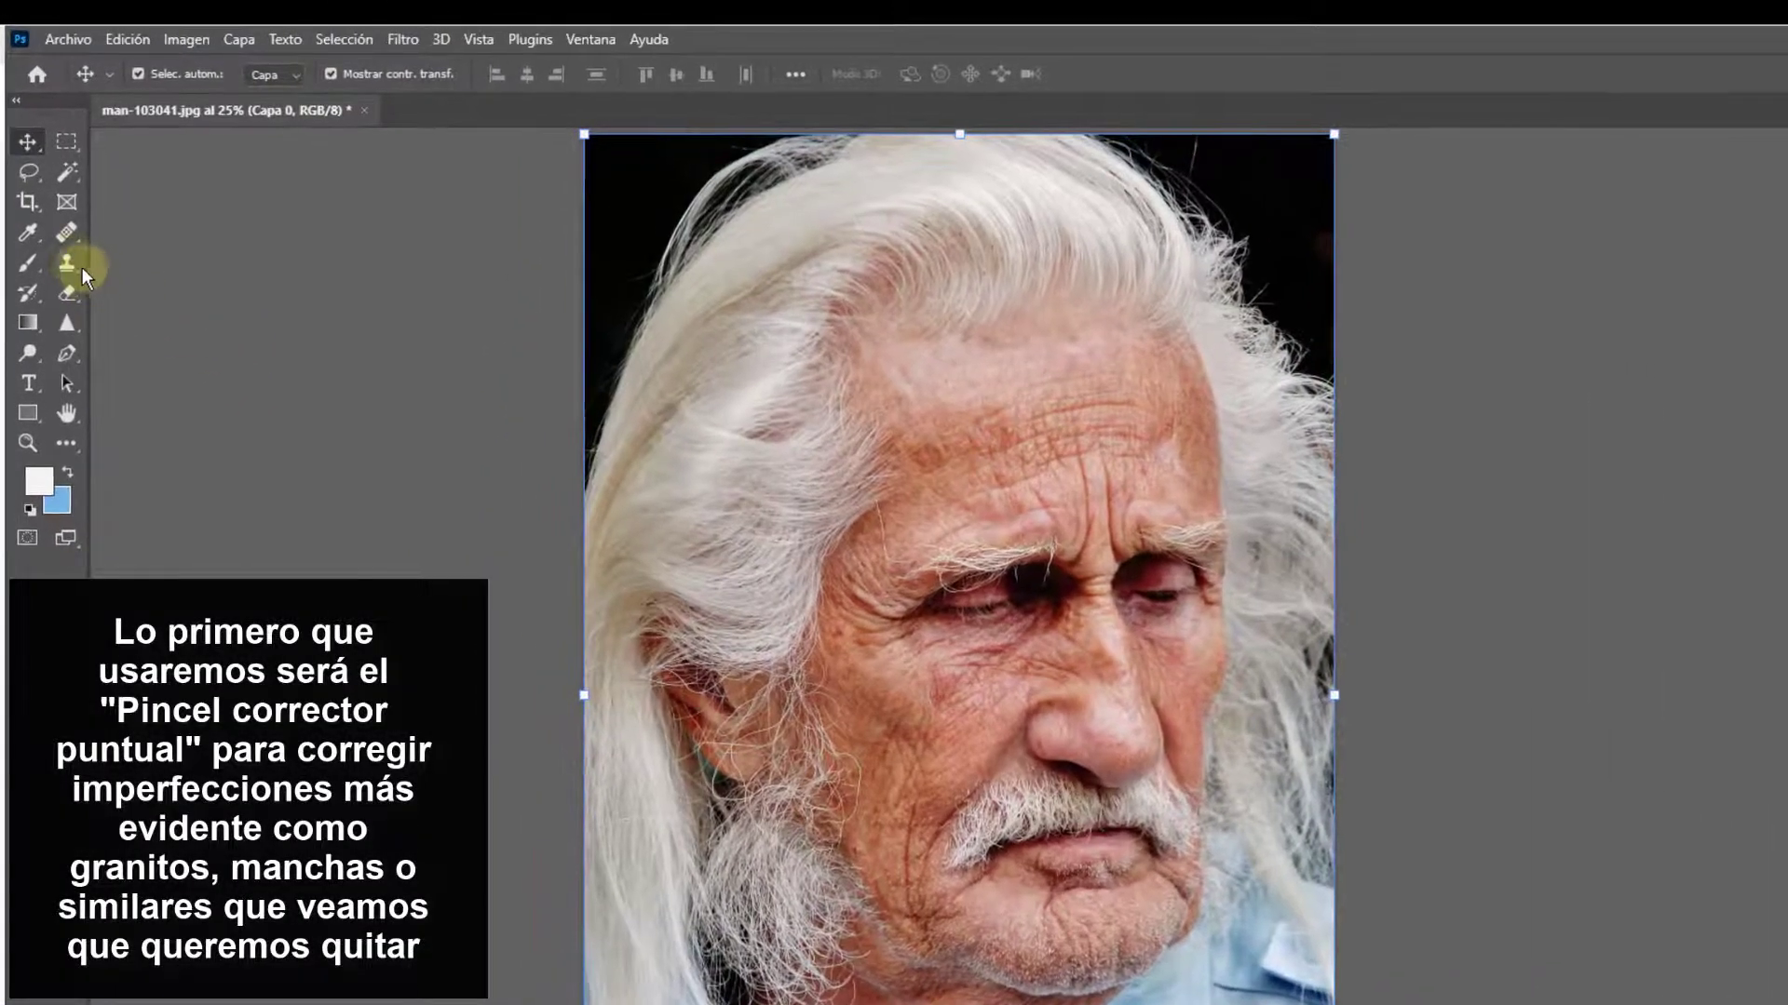
Select the Spot Healing Brush and set its size to 62 px
{"action": "left_click", "coordinate": [65, 237]}
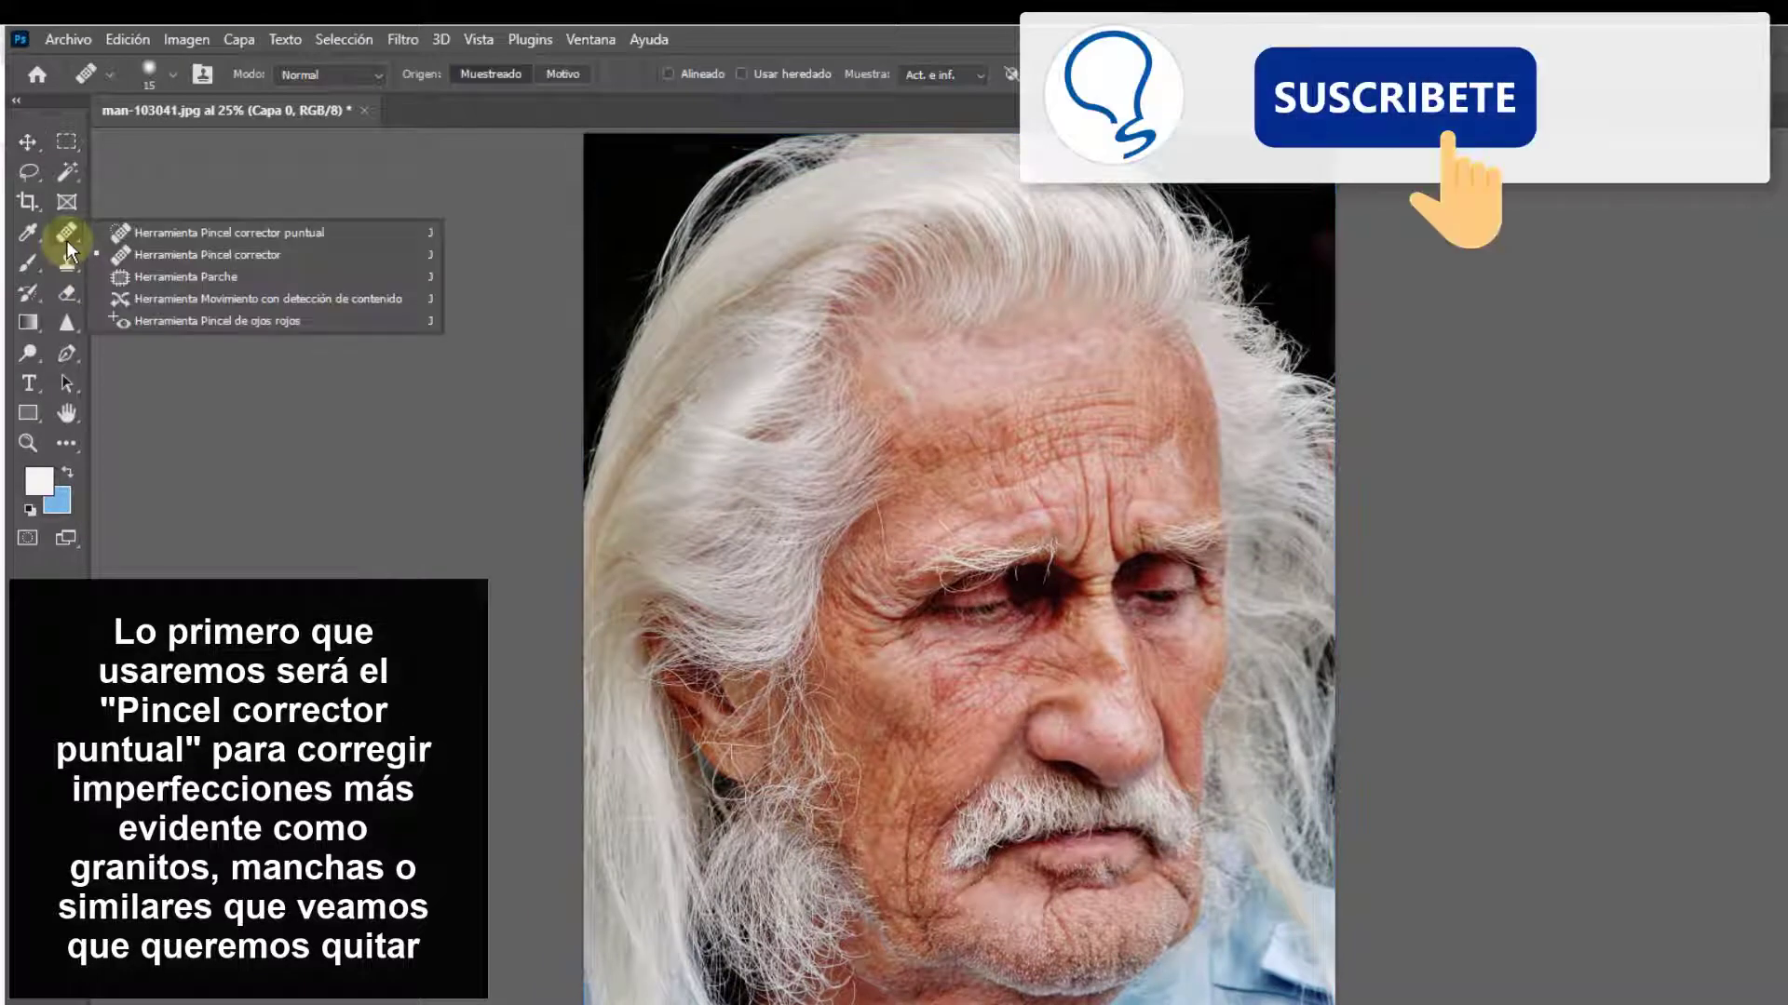
{"action": "left_click", "coordinate": [154, 232]}
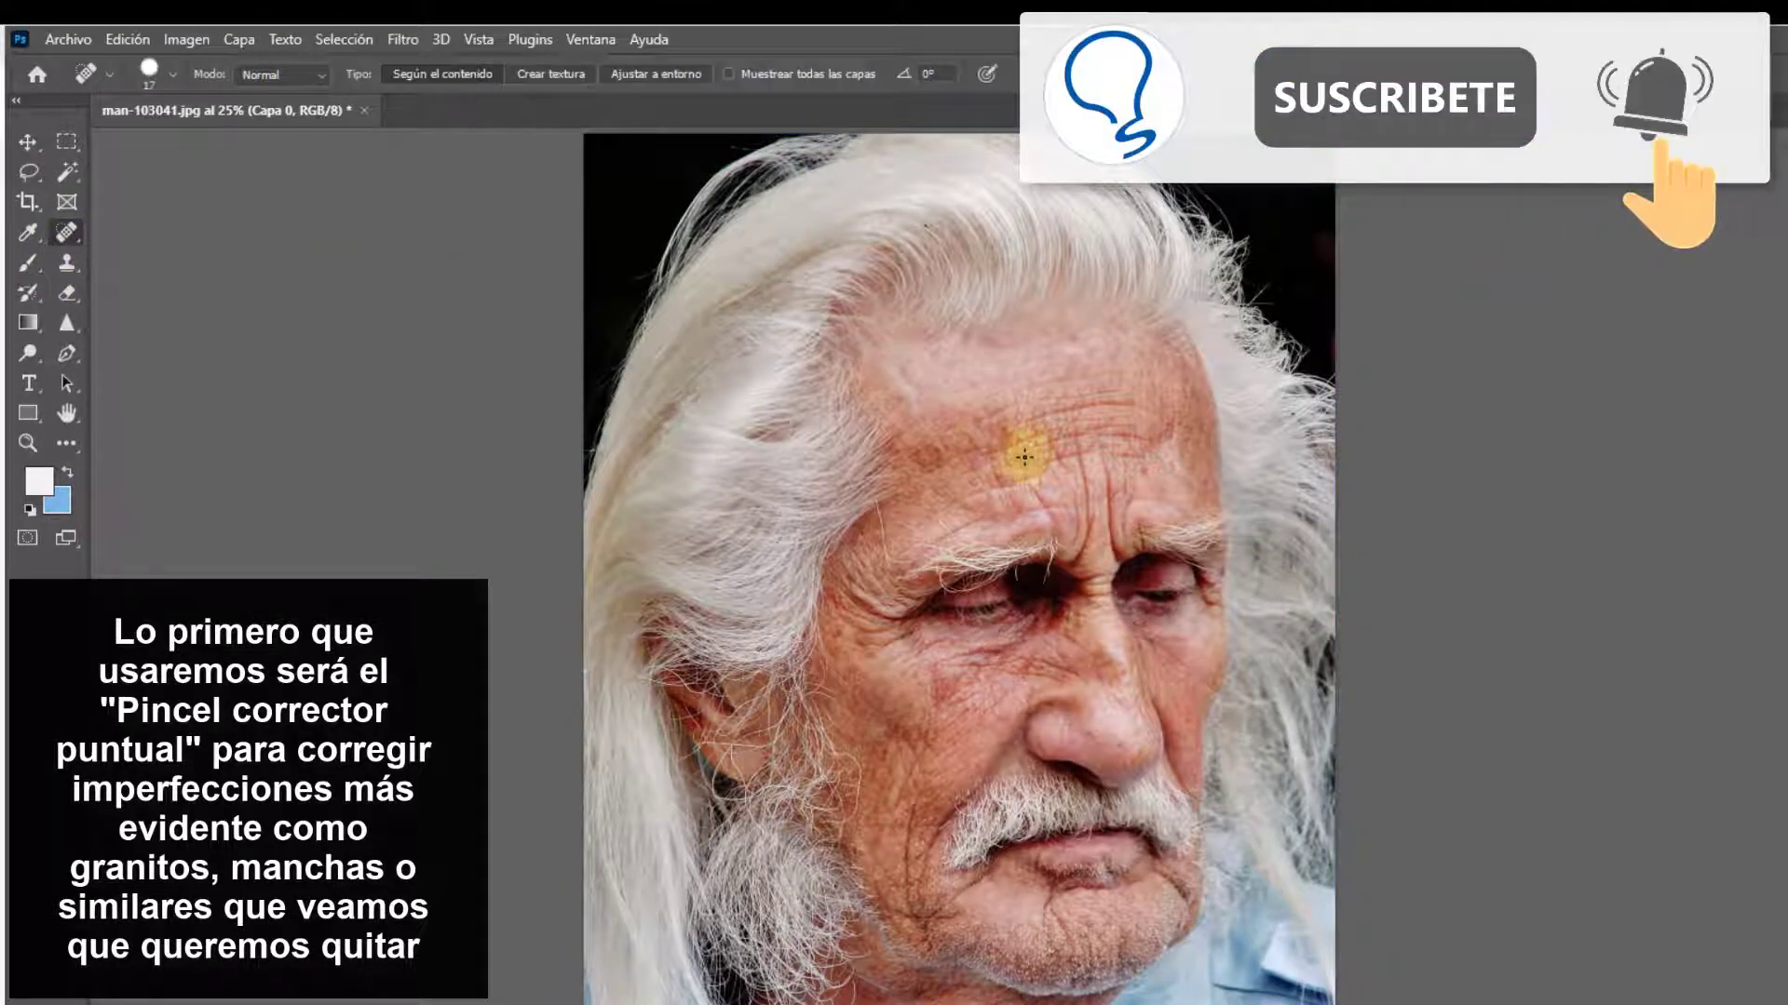
{"action": "right_click", "coordinate": [950, 480]}
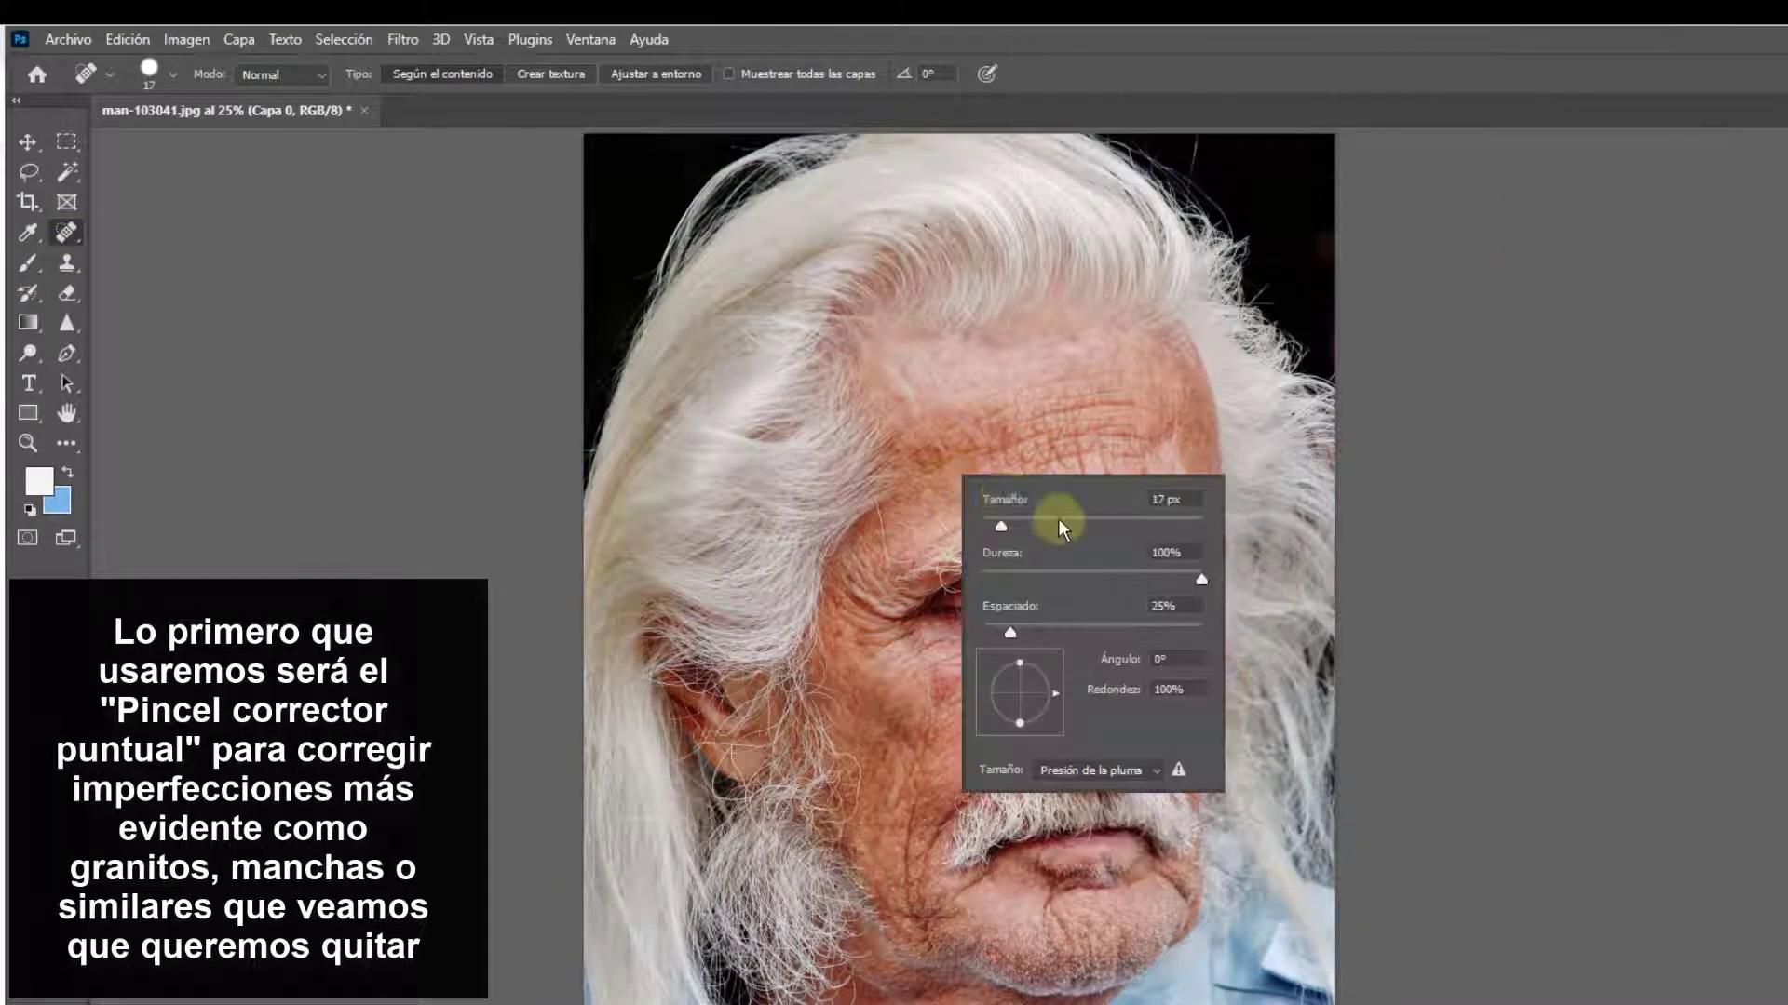
{"action": "left_click_drag", "start_coordinate": [1053, 531], "coordinate": [1049, 527]}
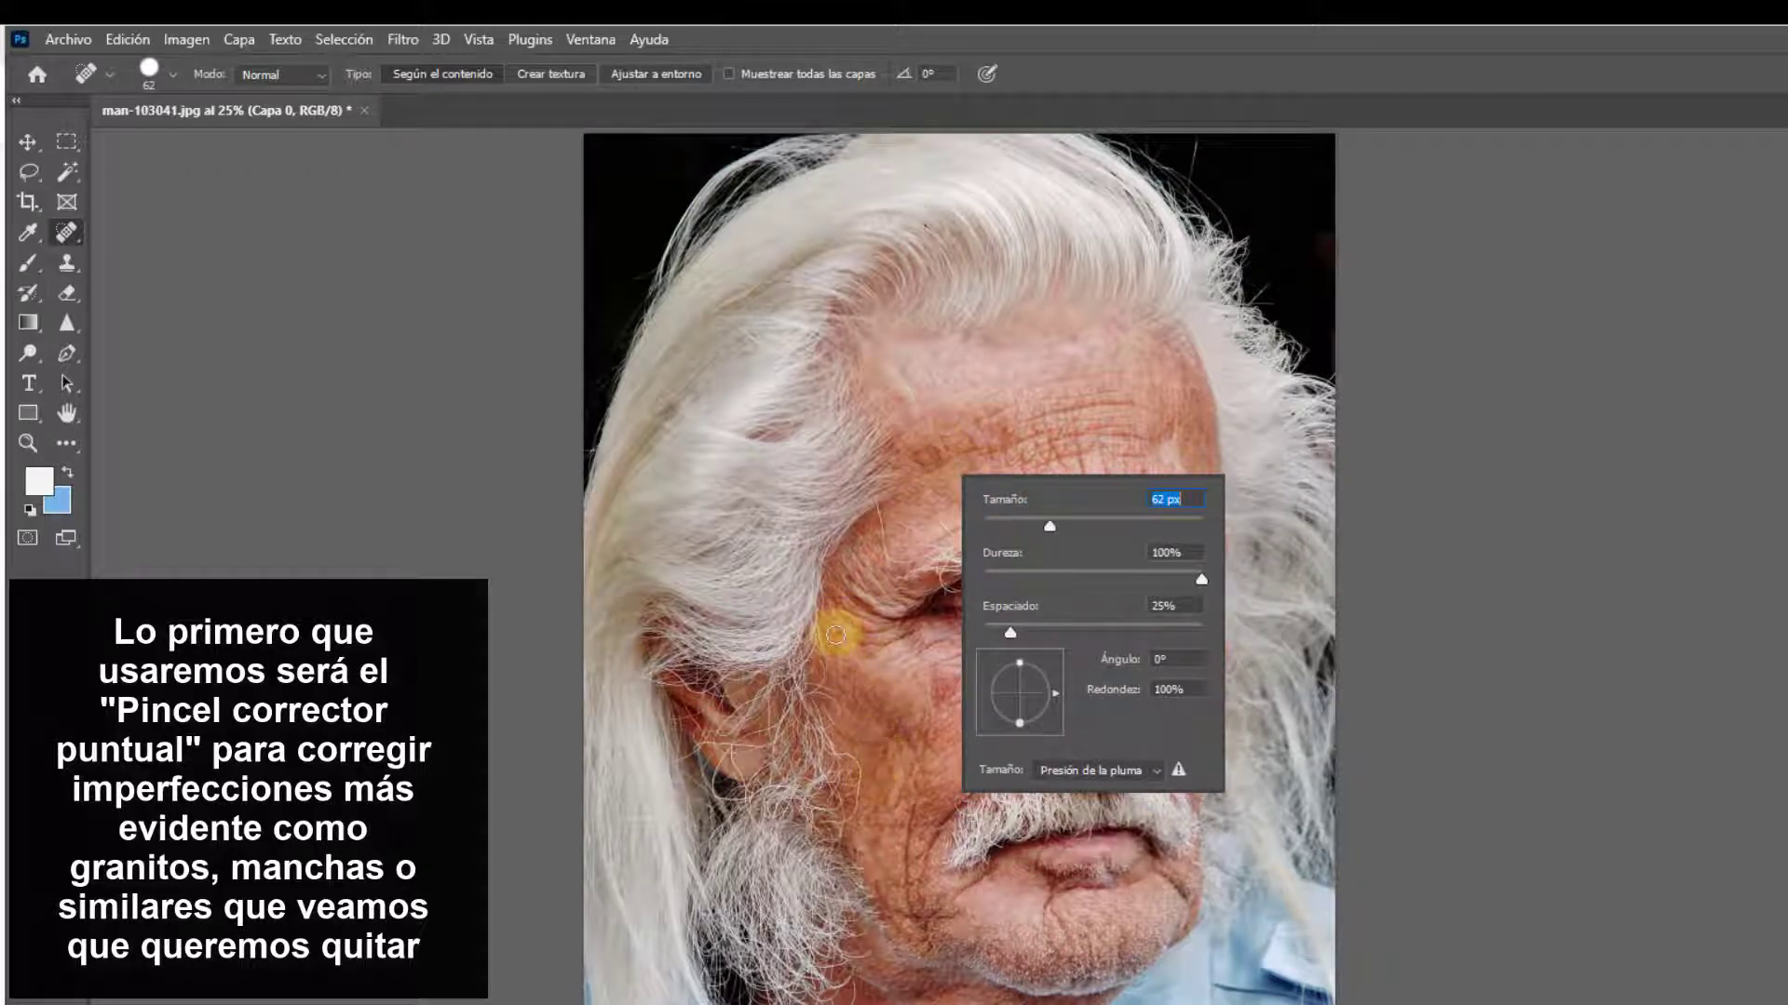
{"action": "key", "text": "Return"}
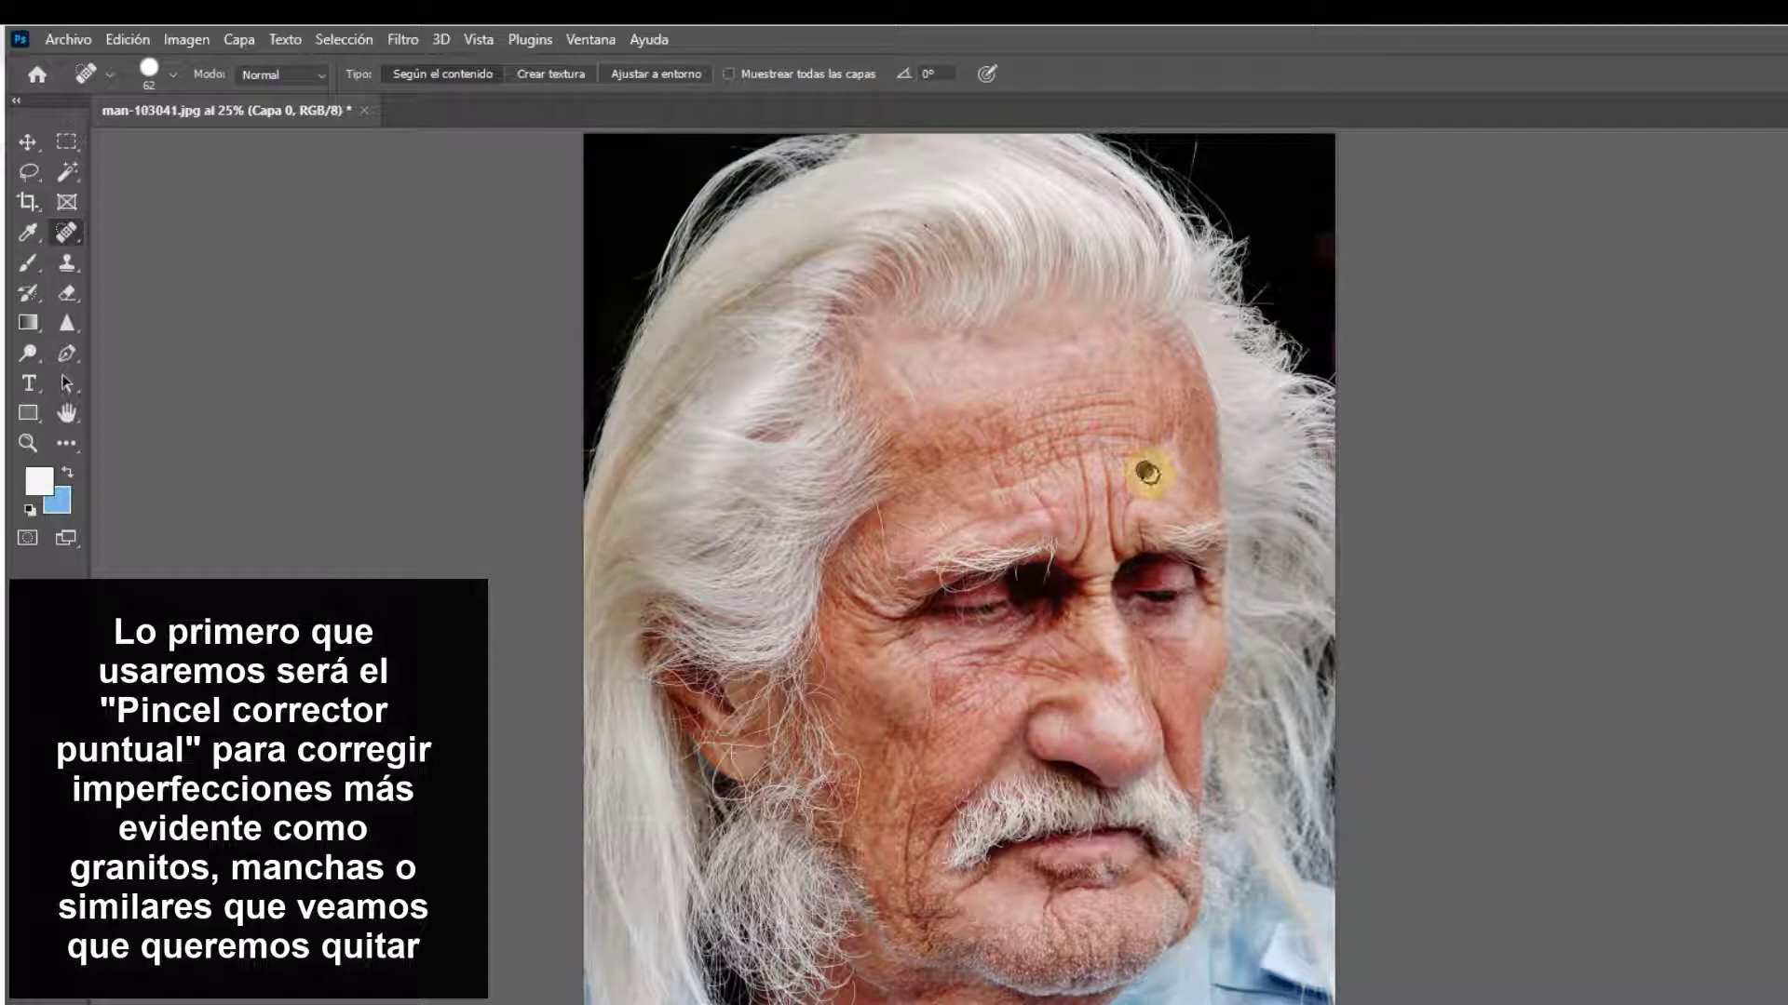
Heal three dark blemishes on the man's forehead
{"action": "left_click", "coordinate": [1147, 474]}
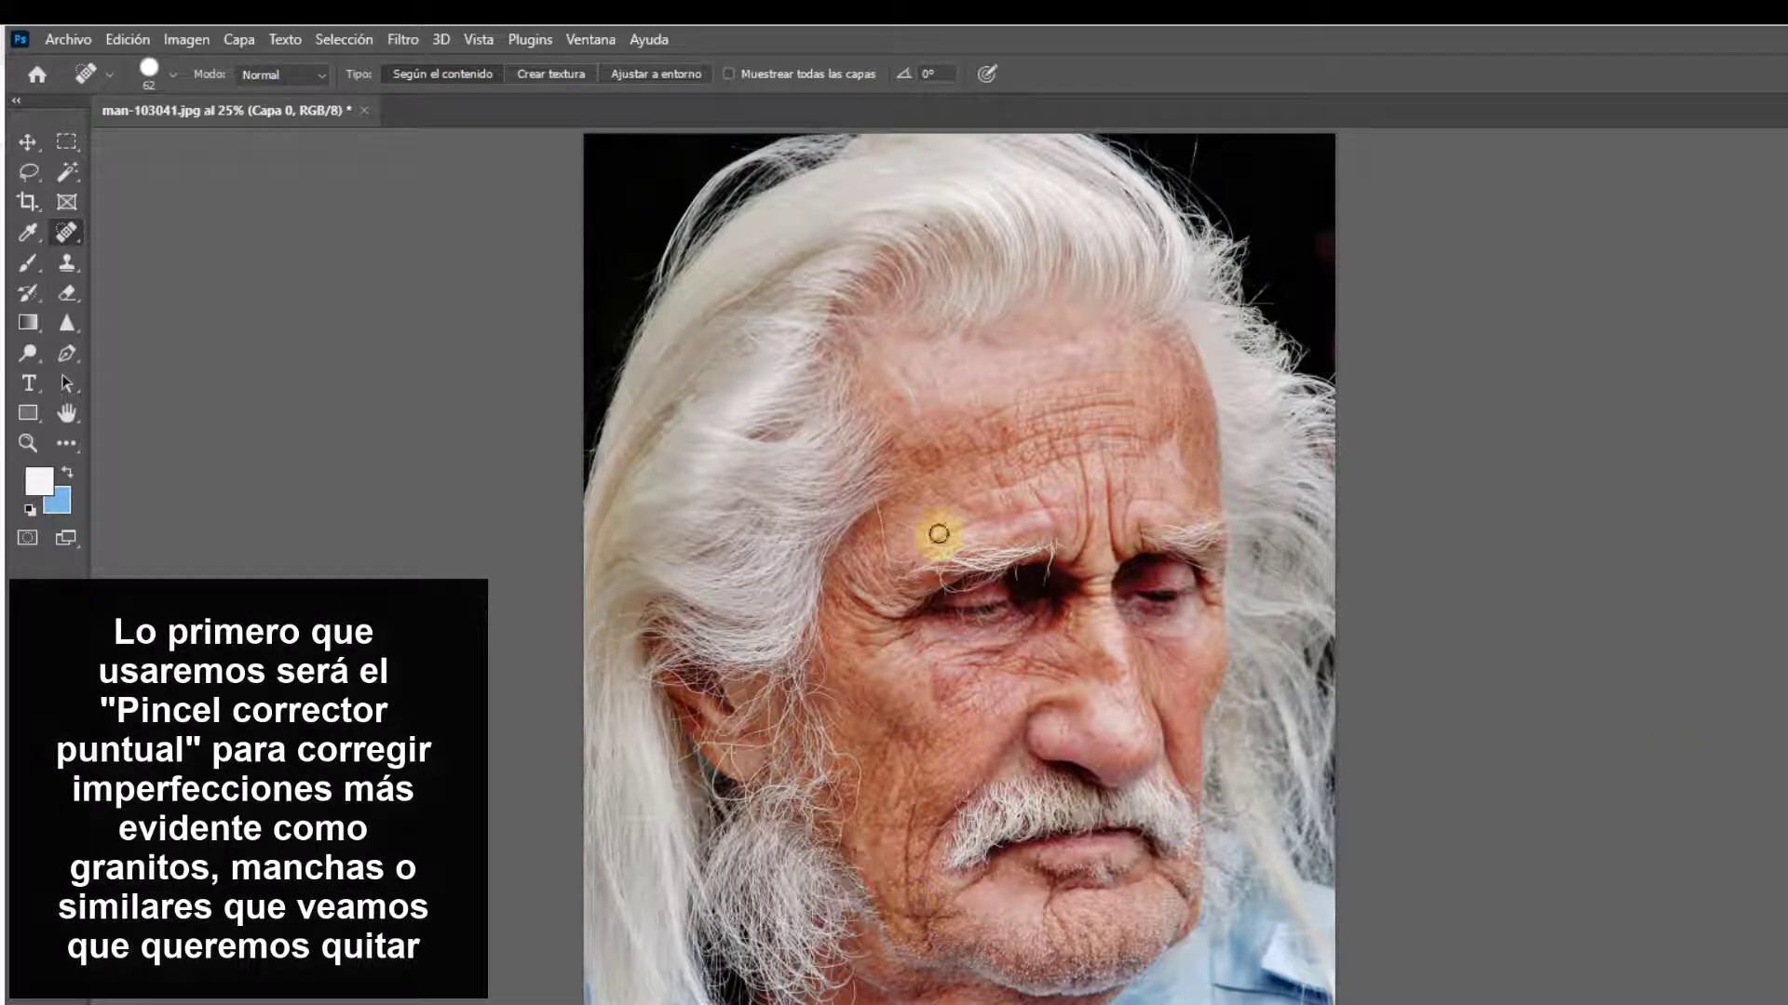
{"action": "left_click", "coordinate": [944, 384]}
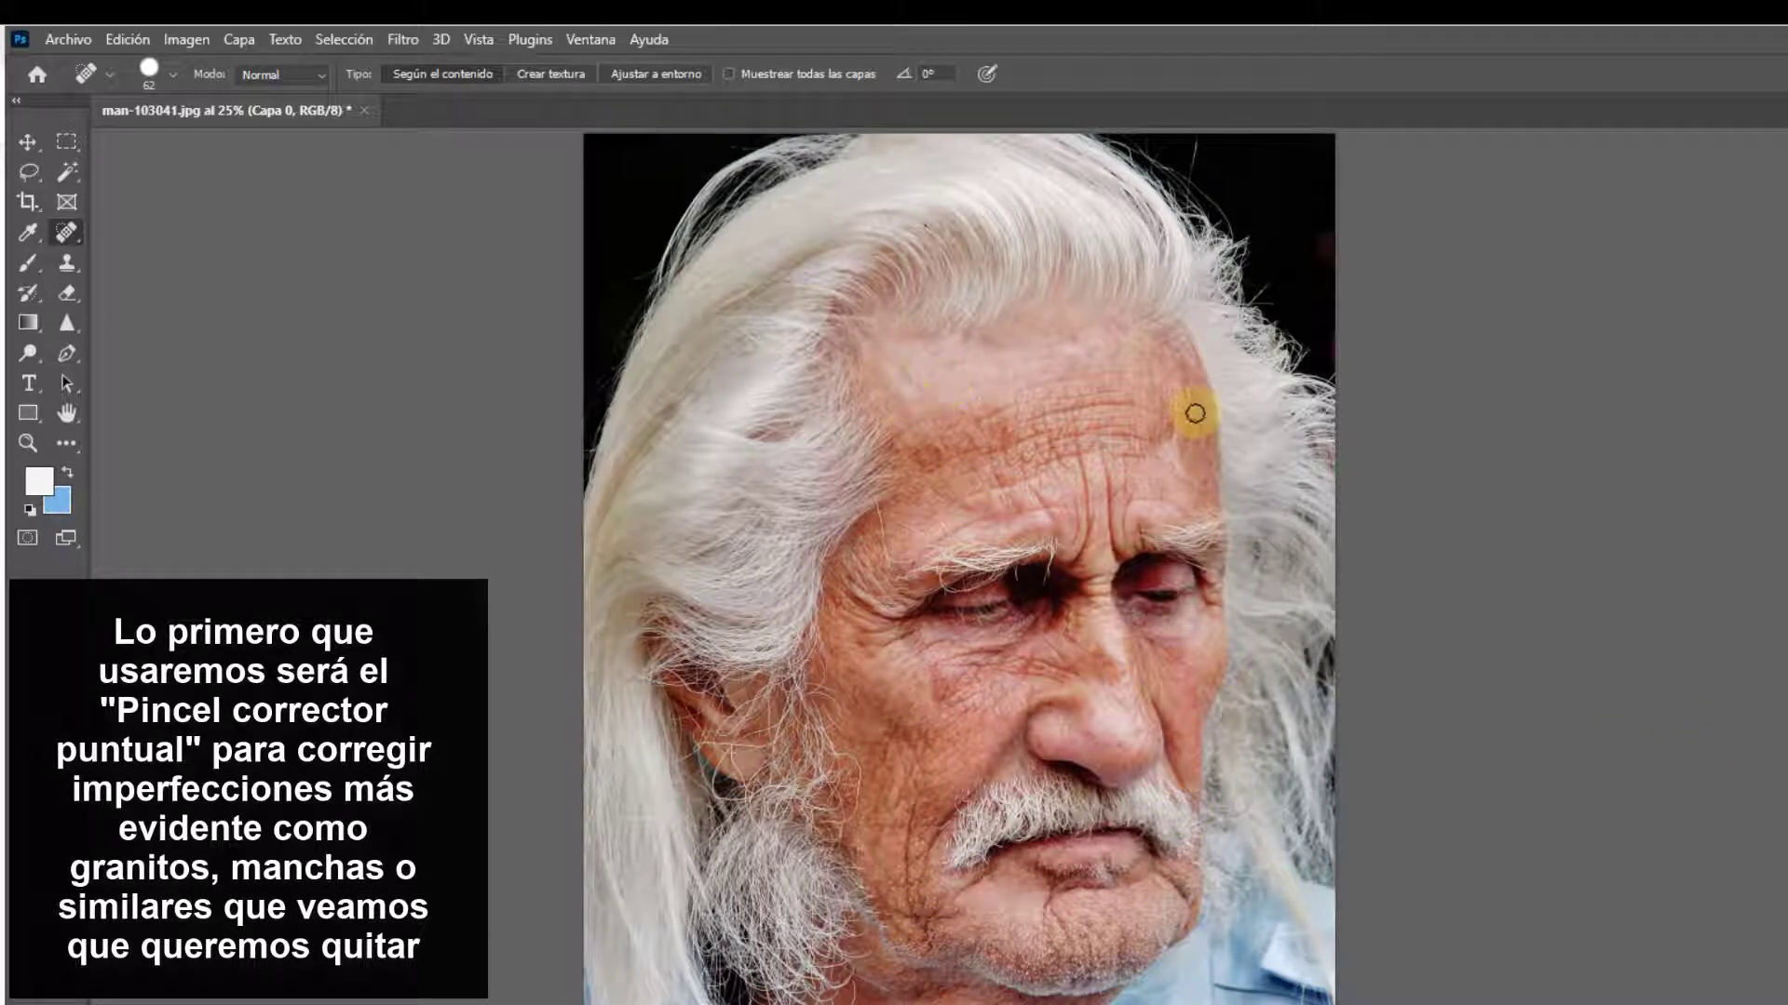
{"action": "left_click", "coordinate": [1141, 356]}
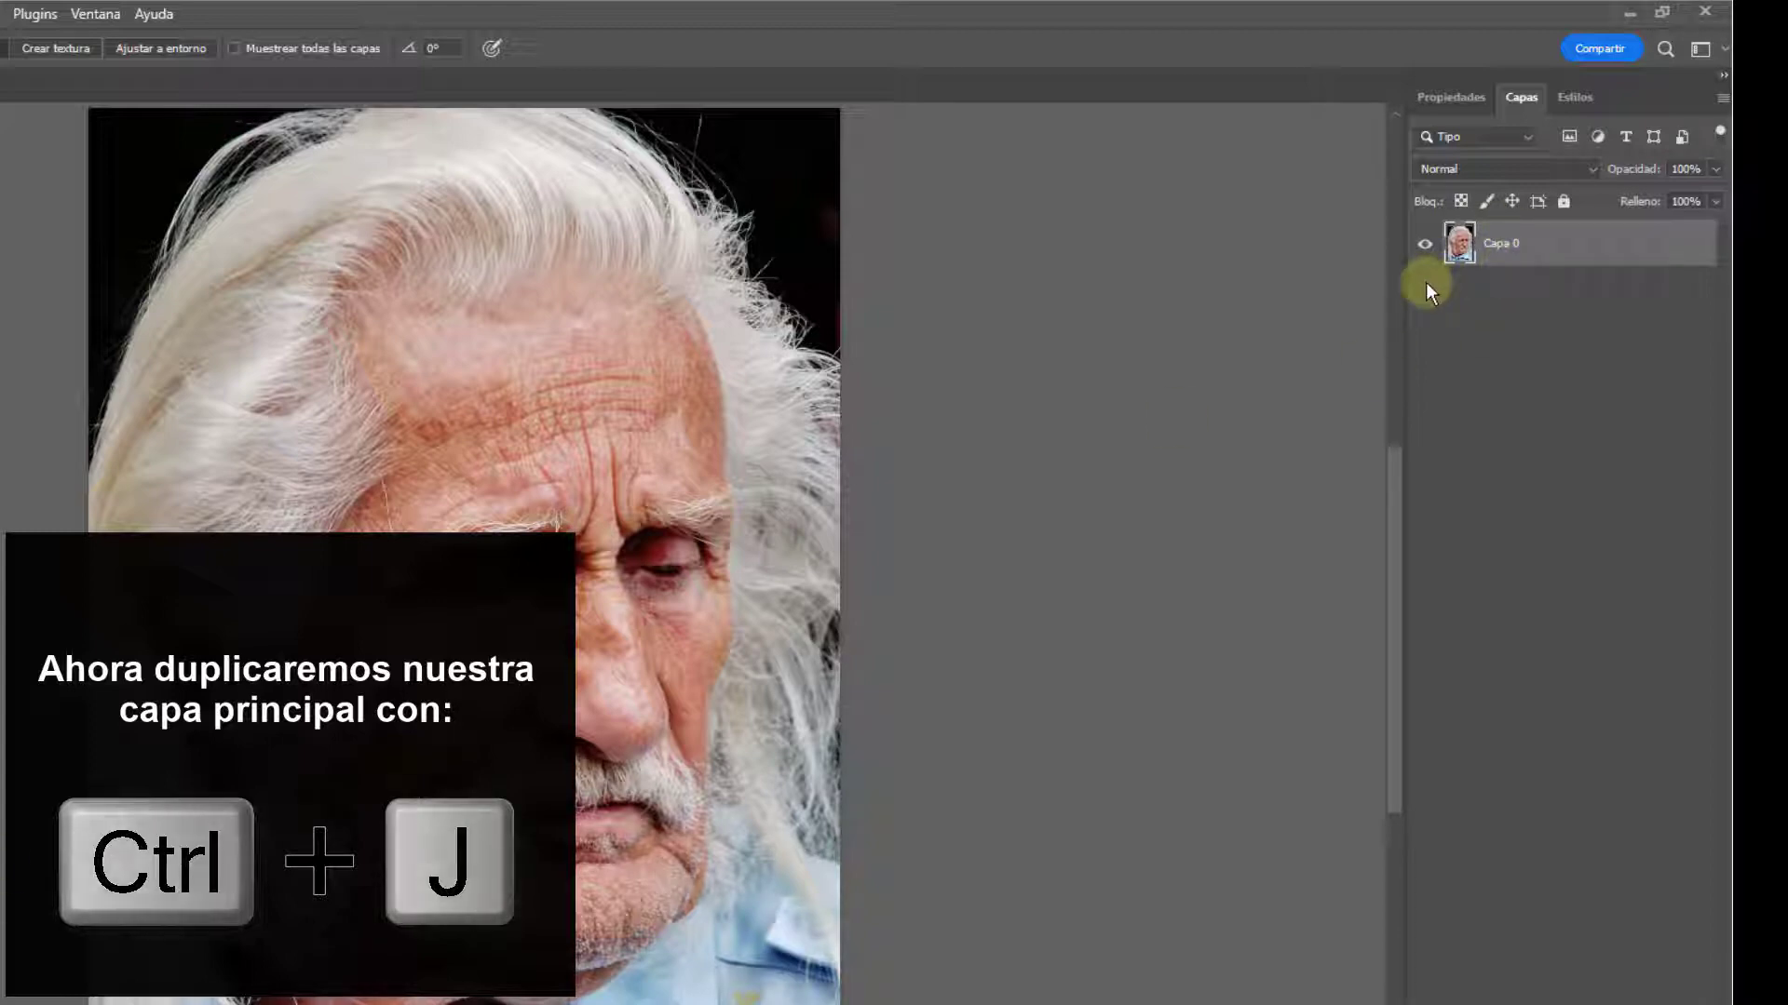
Duplicate the portrait layer as Capa 0 copia and invert the copy to a negative
{"action": "key", "text": "ctrl+j"}
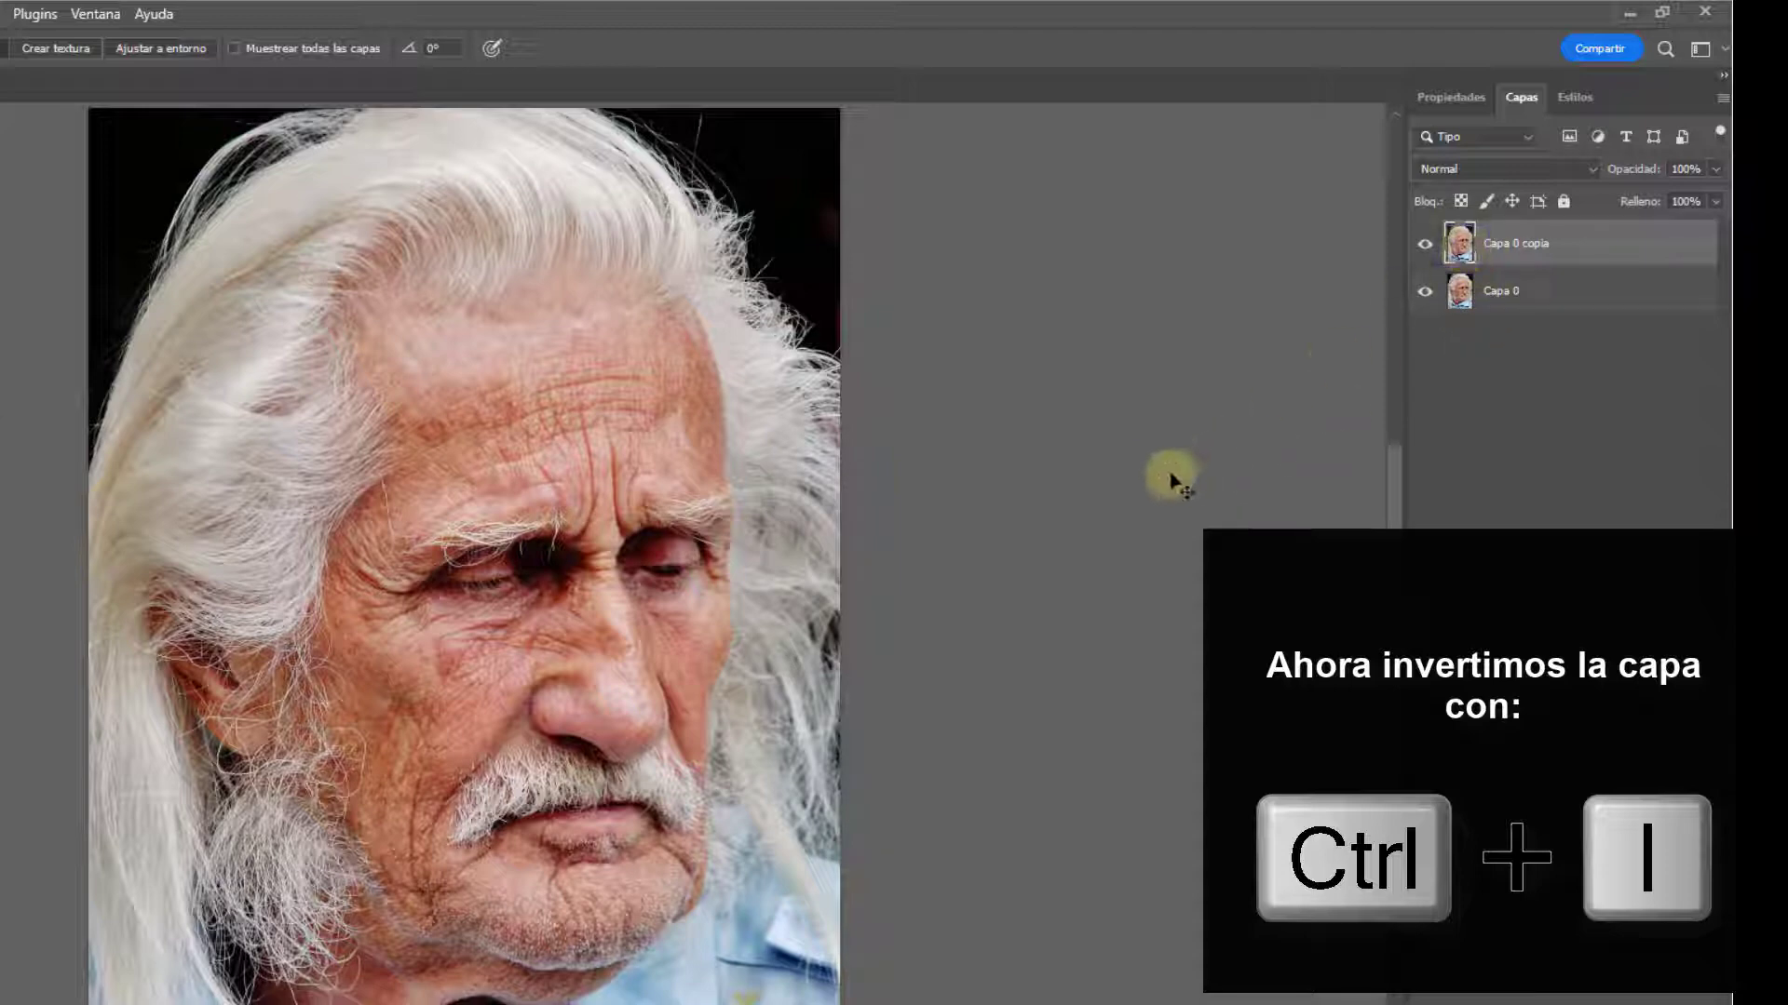
{"action": "key", "text": "ctrl+i"}
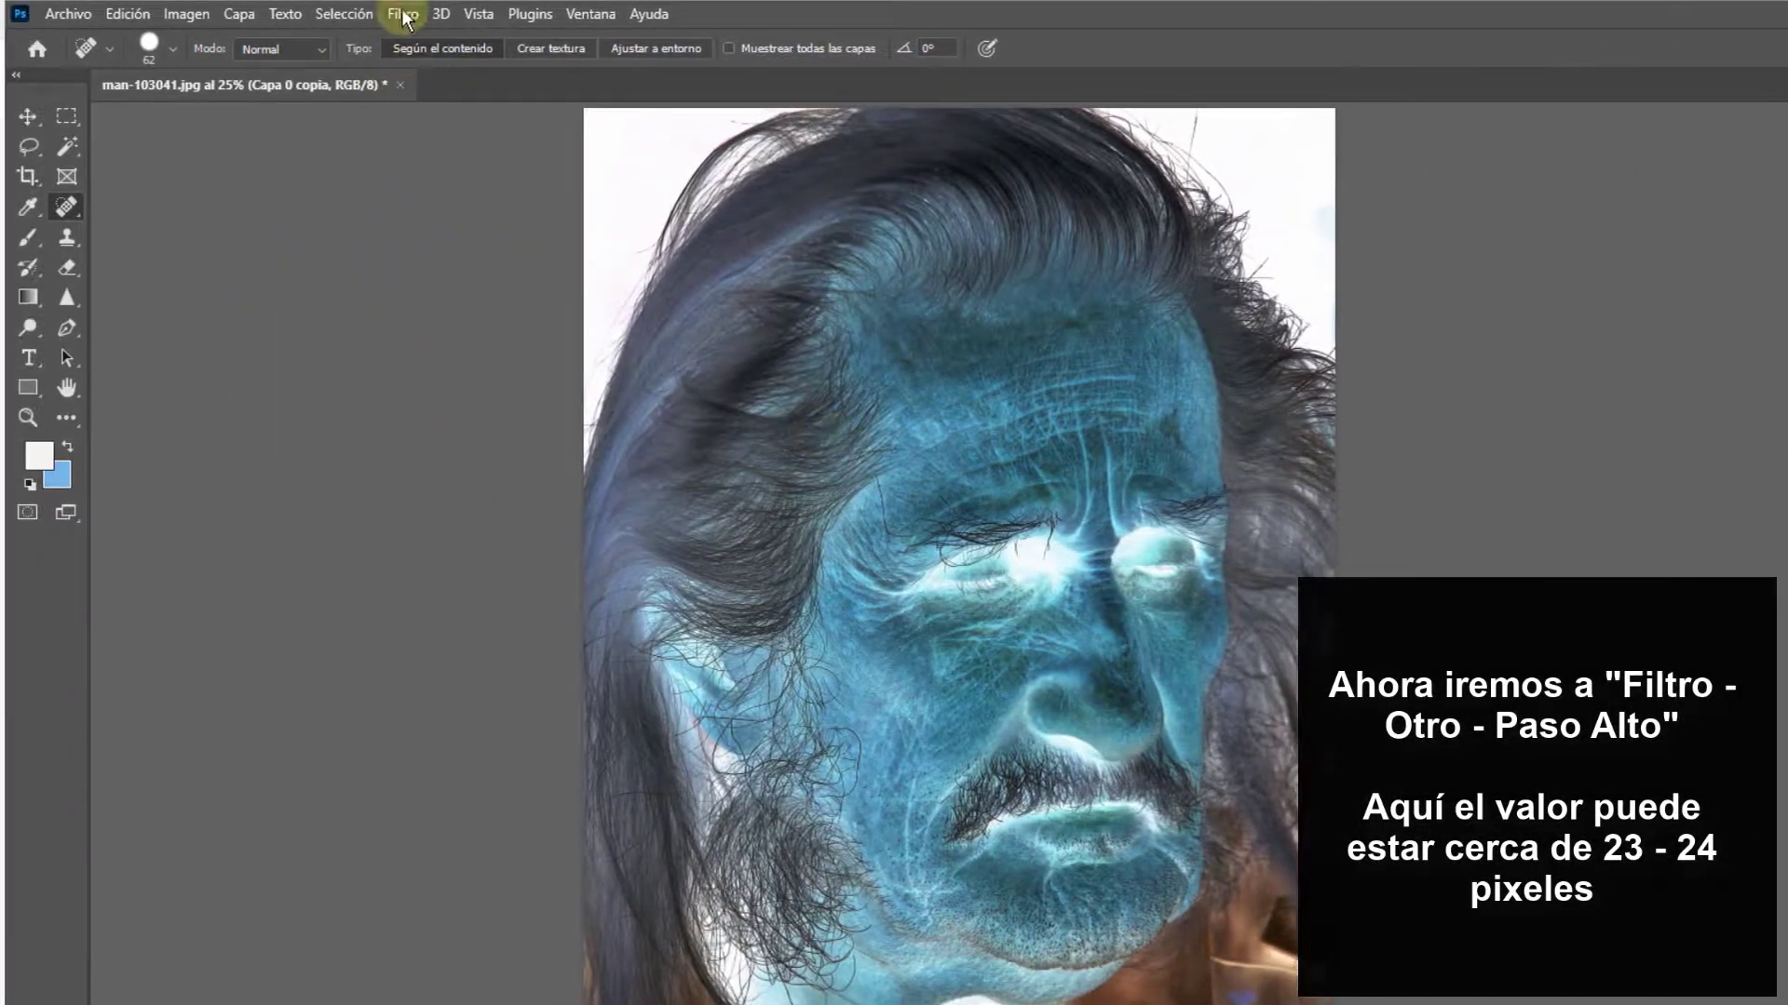
Apply Paso alto with radius 23 px to the inverted copy and blend it as Luz fuerte
{"action": "left_click", "coordinate": [404, 14]}
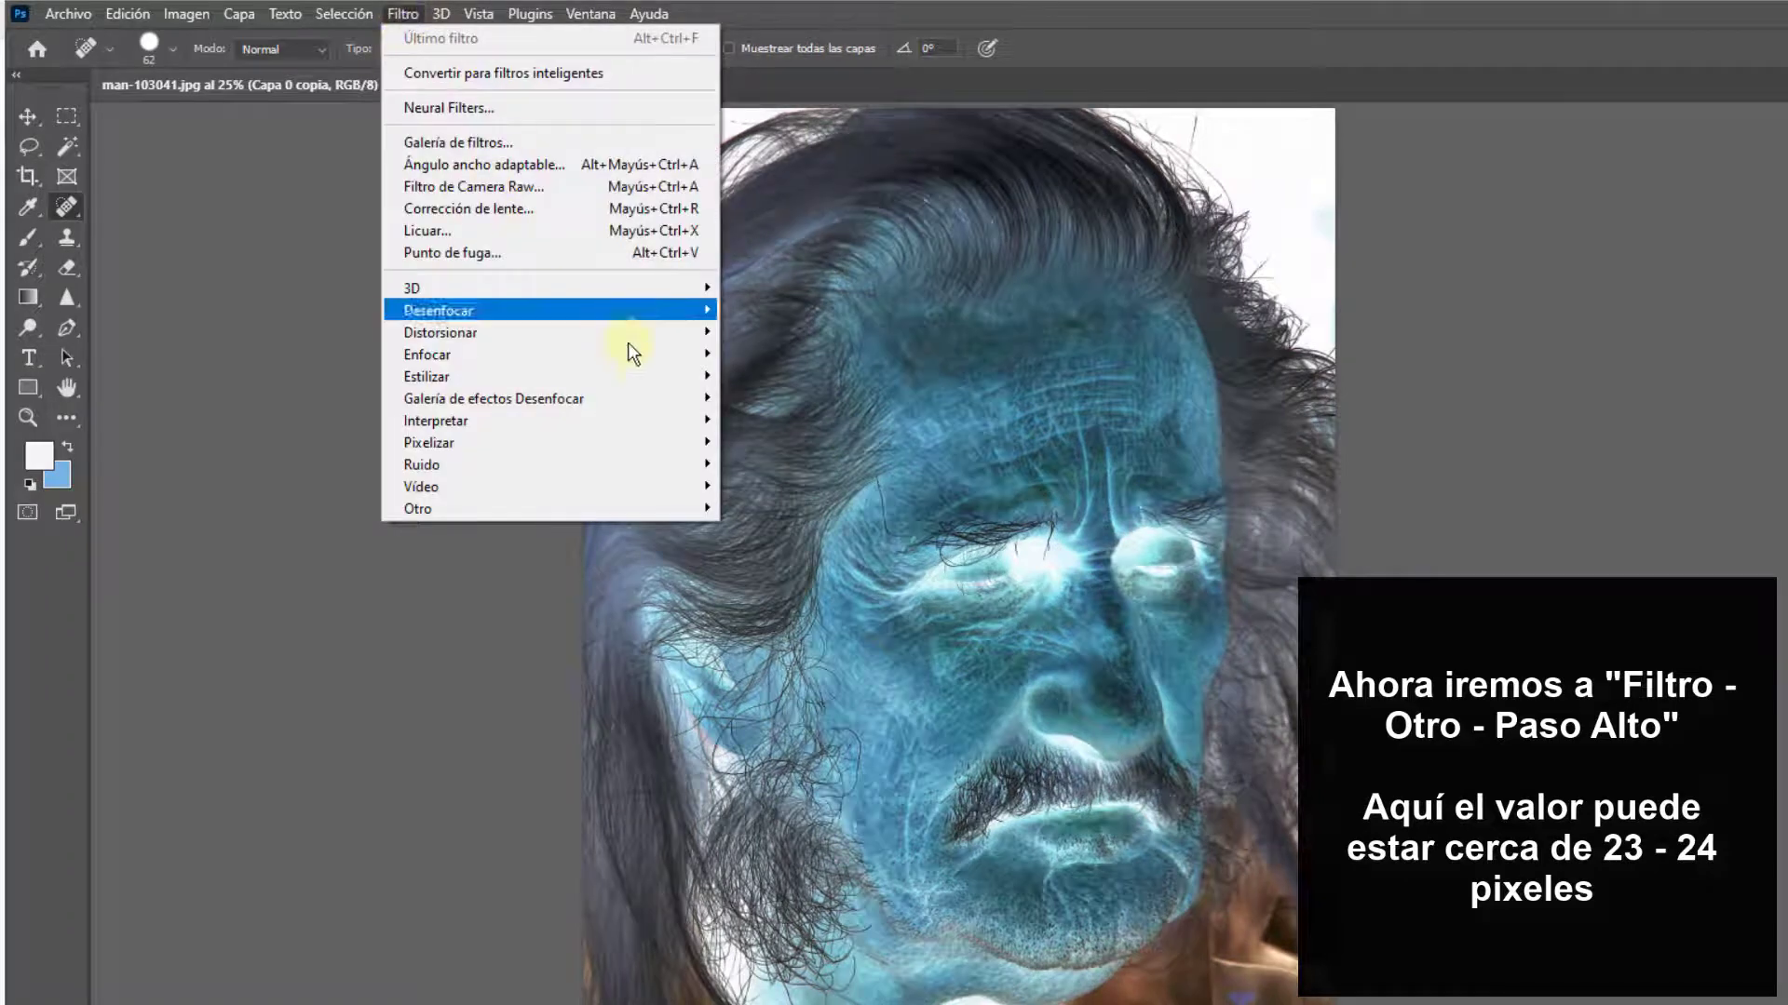
{"action": "mouse_move", "coordinate": [419, 508]}
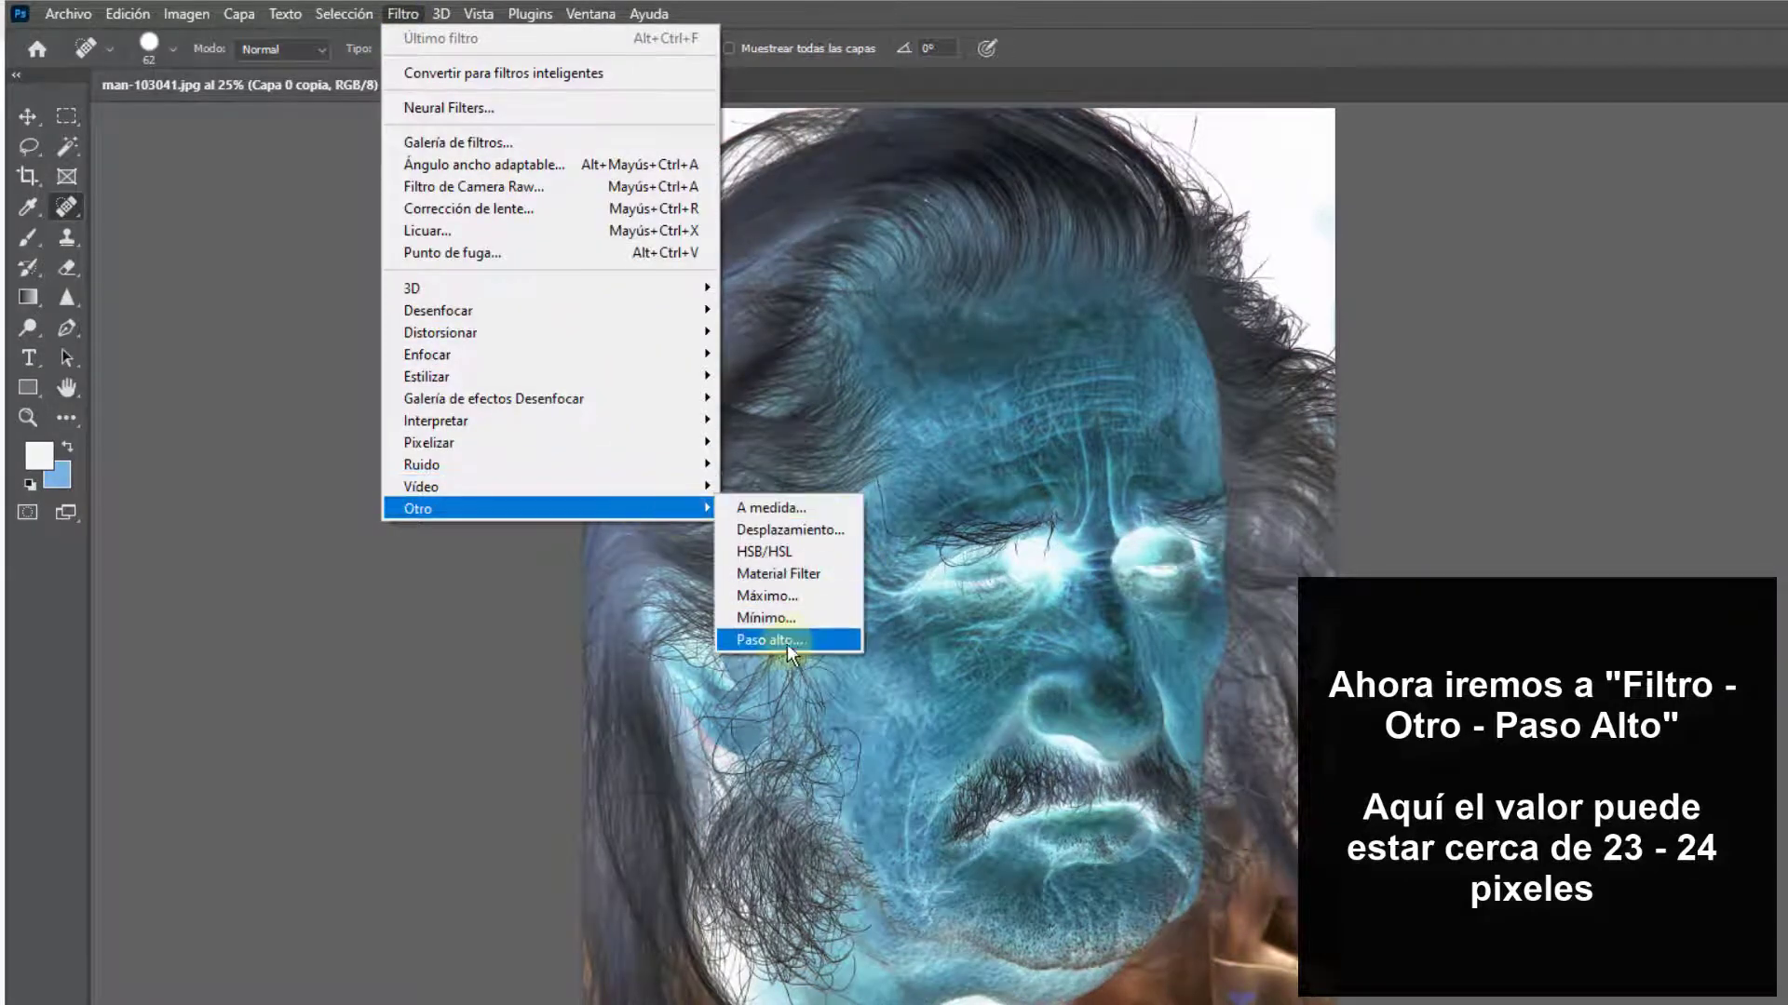
{"action": "left_click", "coordinate": [785, 640]}
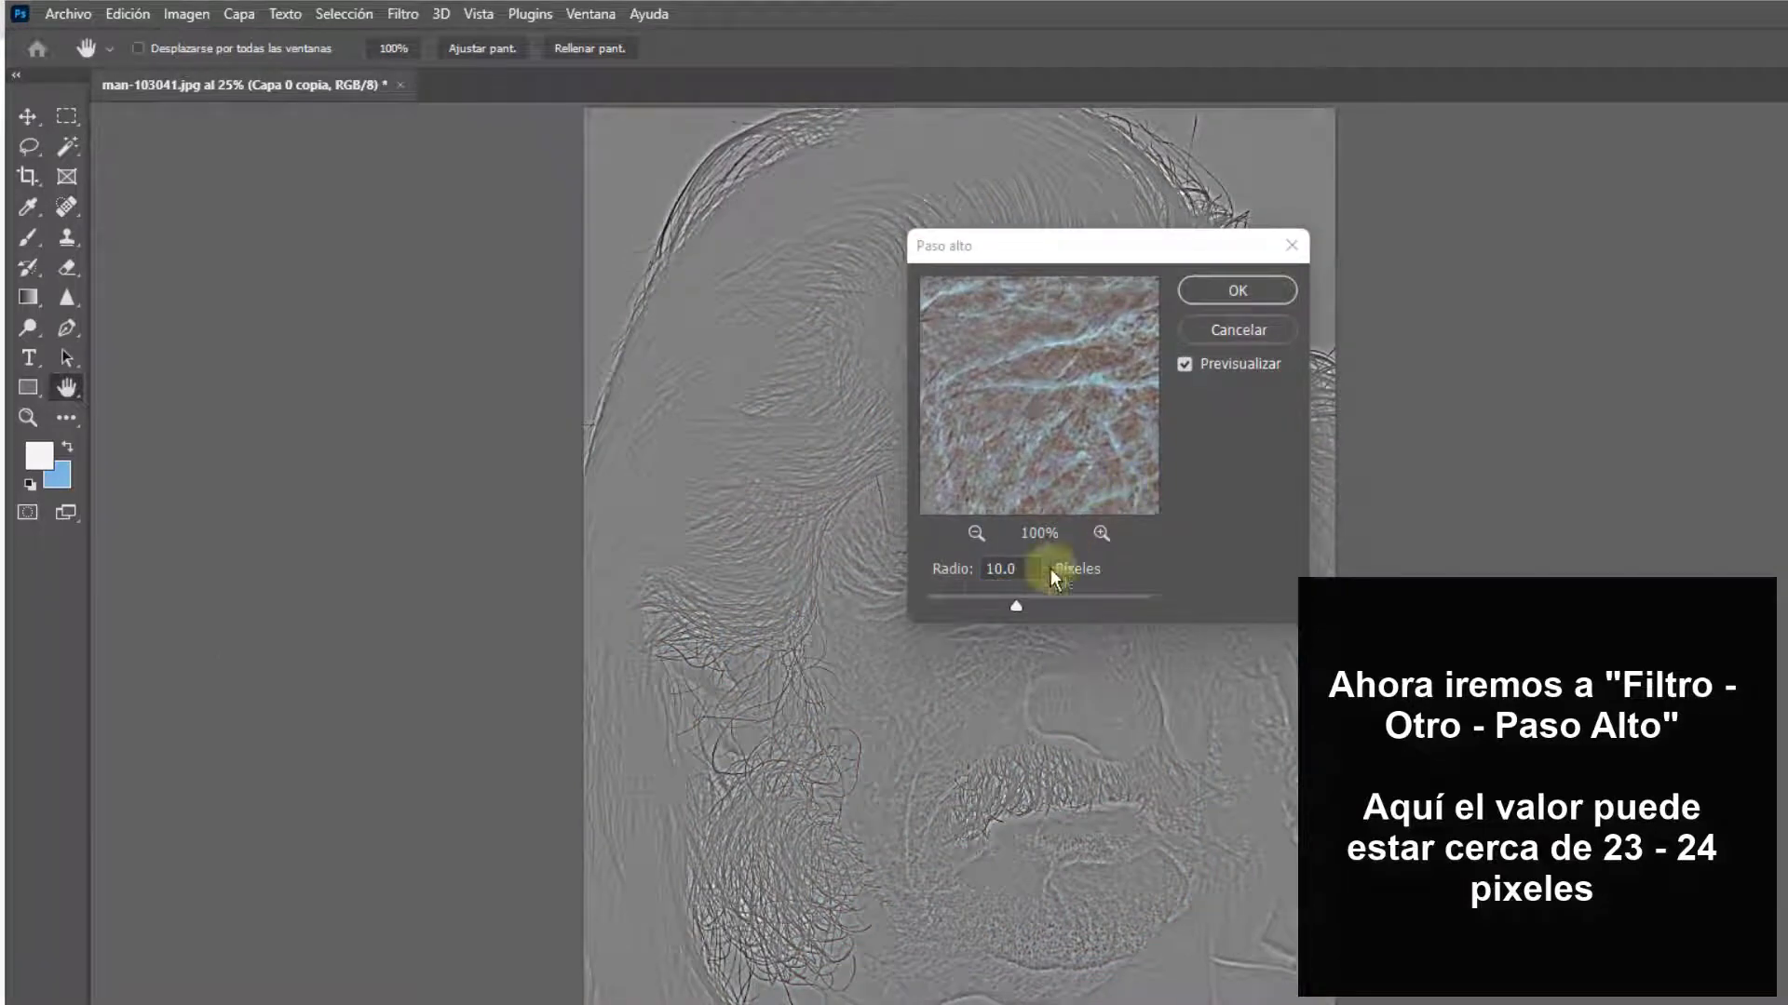
{"action": "left_click", "coordinate": [1020, 570]}
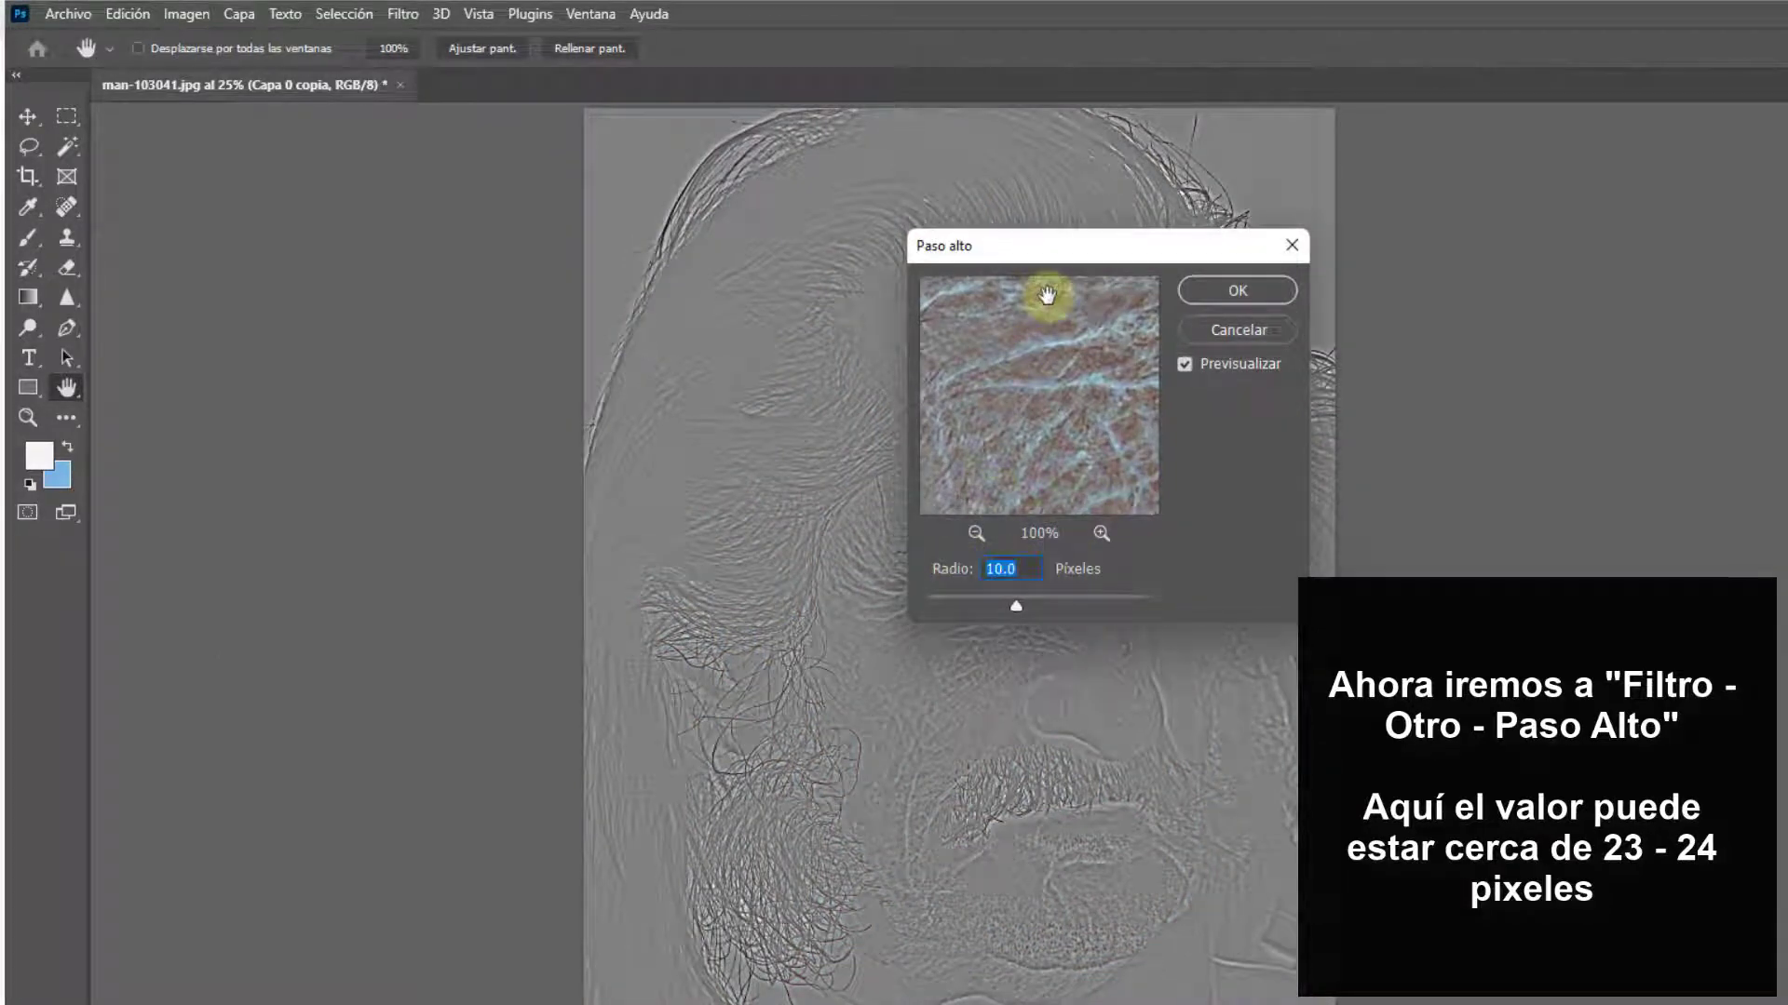
{"action": "type", "text": "23"}
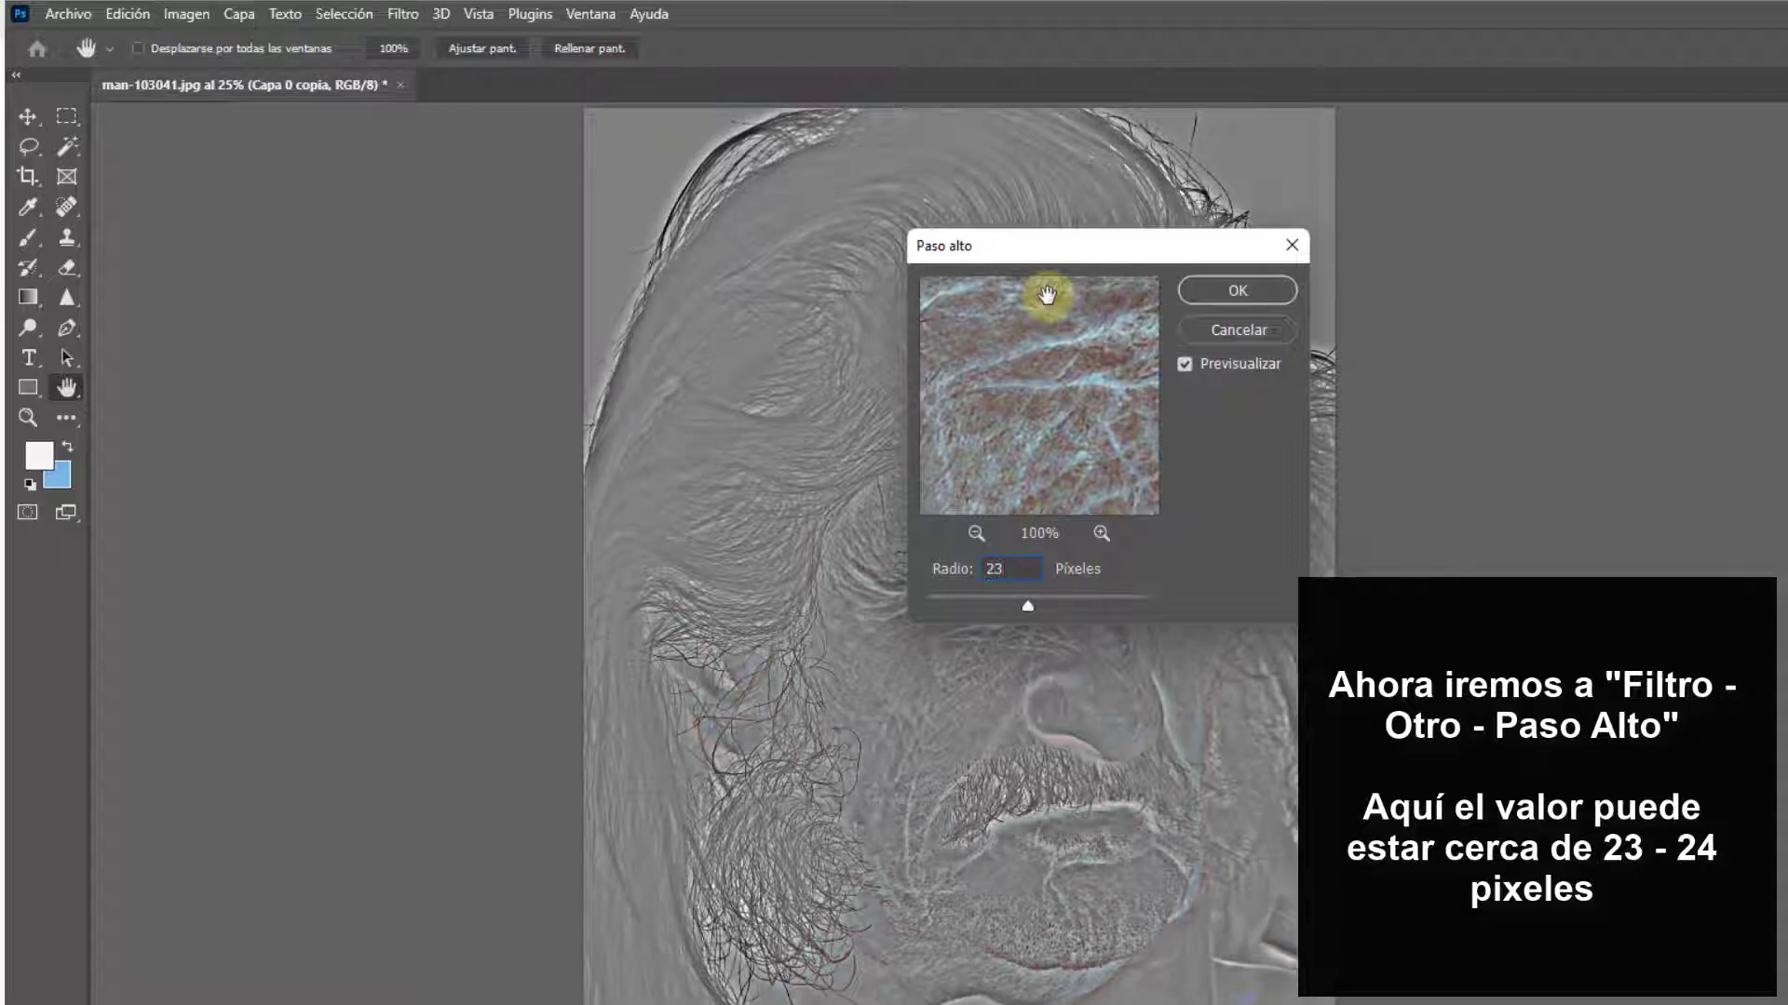
{"action": "left_click", "coordinate": [975, 533]}
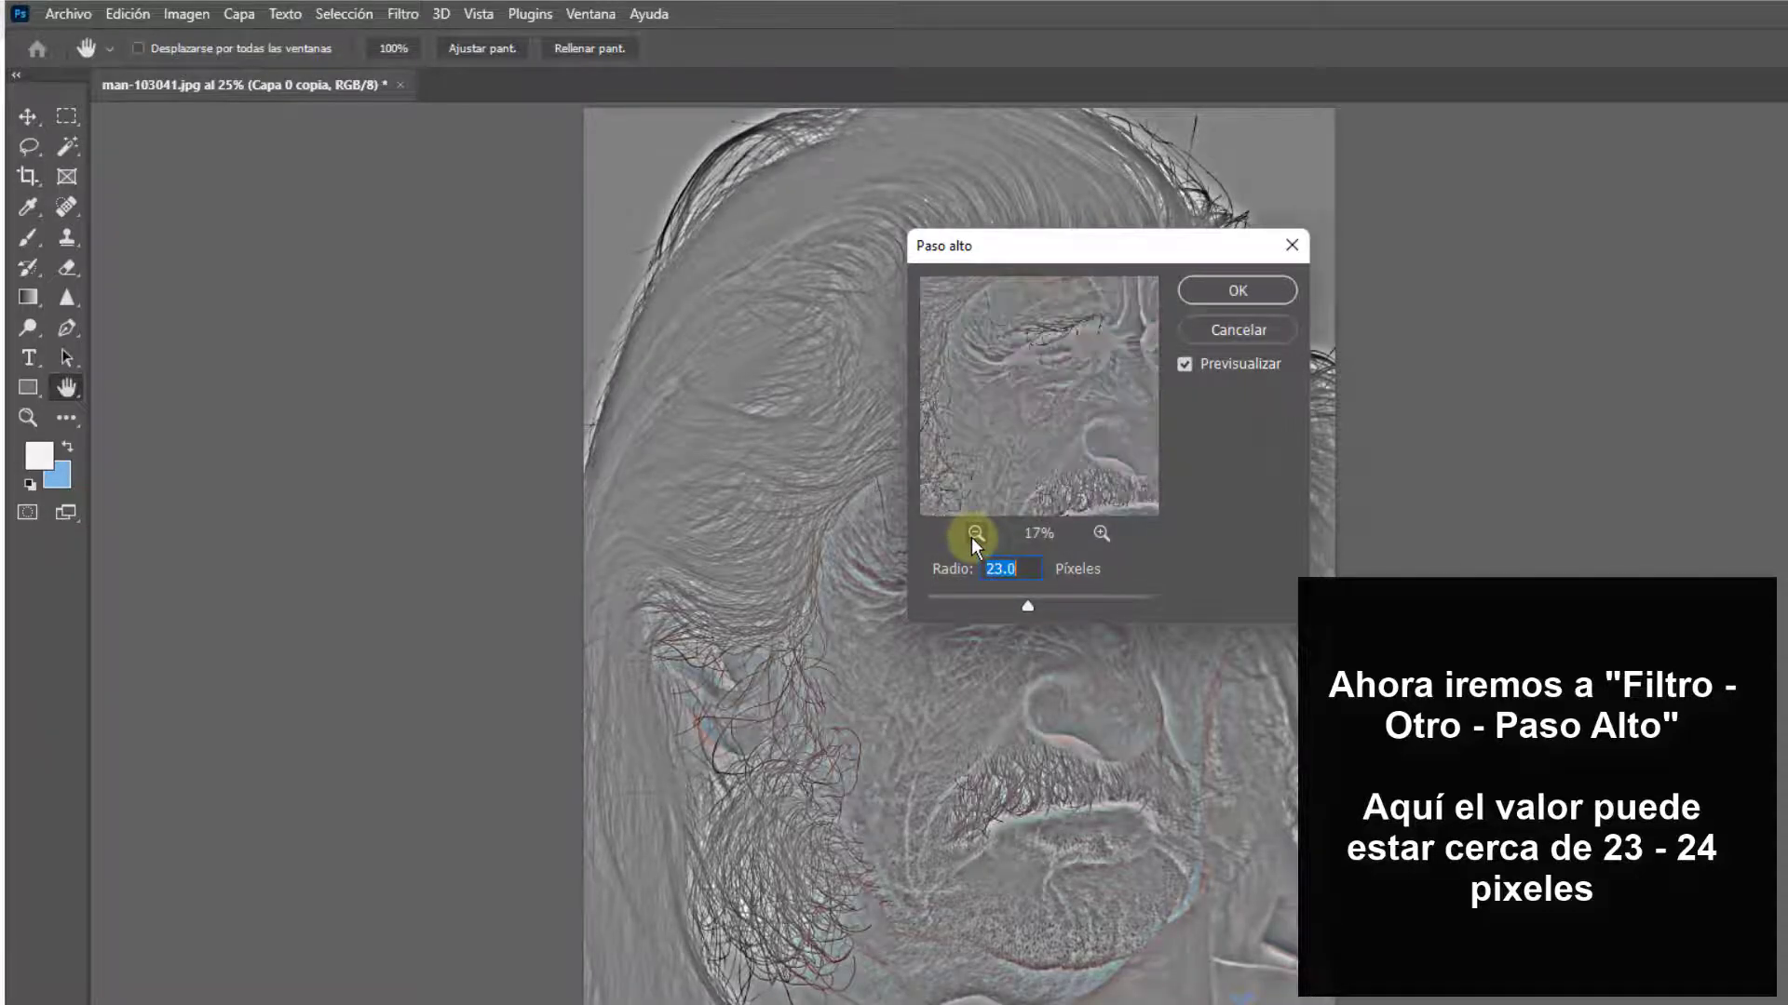
{"action": "left_click", "coordinate": [975, 533]}
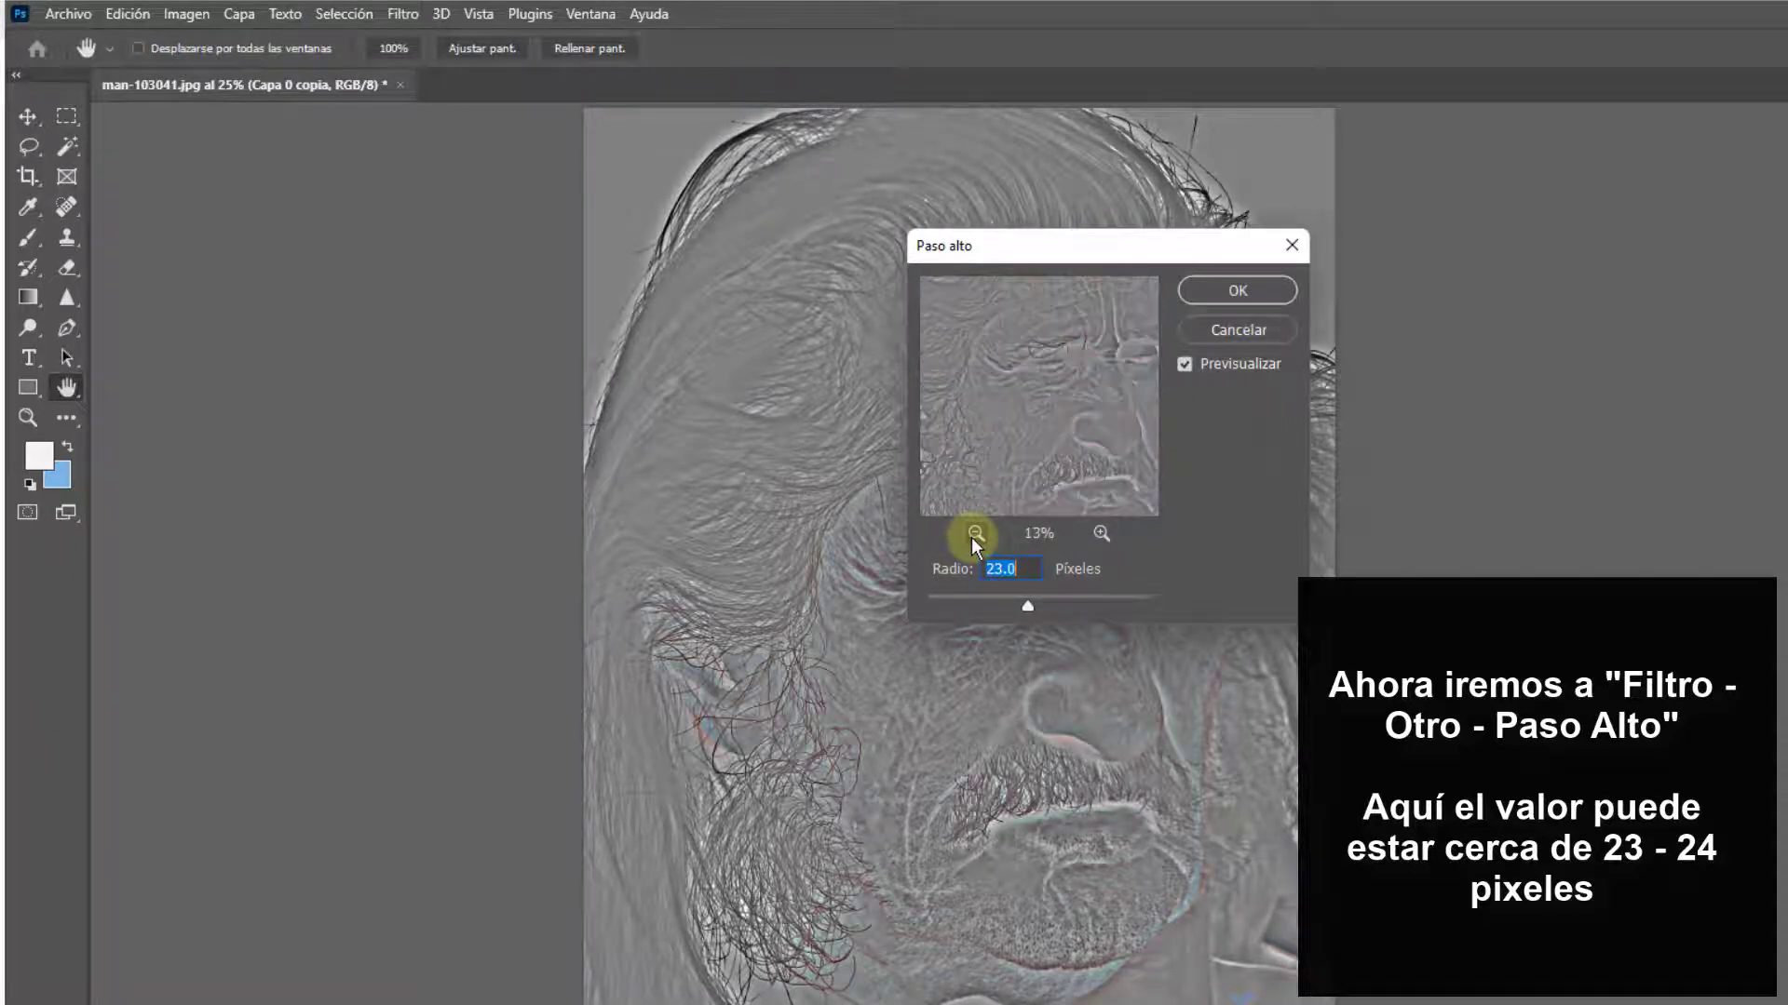
{"action": "left_click", "coordinate": [1221, 296]}
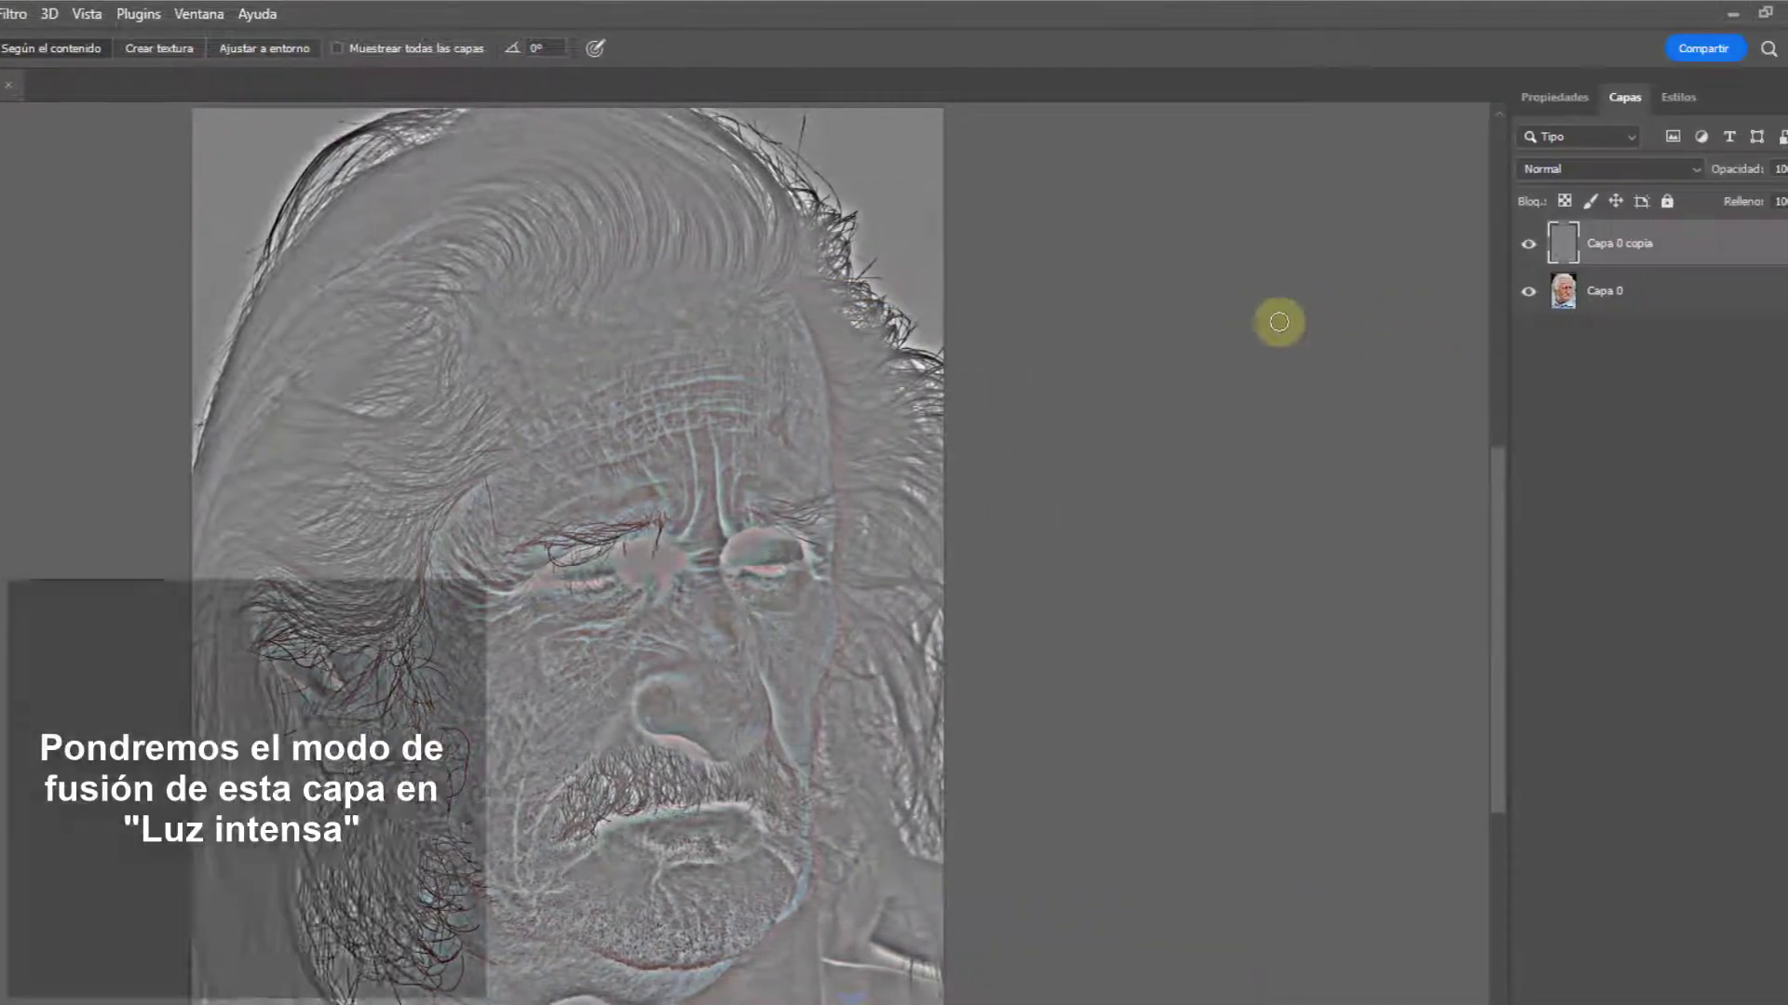
{"action": "left_click", "coordinate": [1500, 168]}
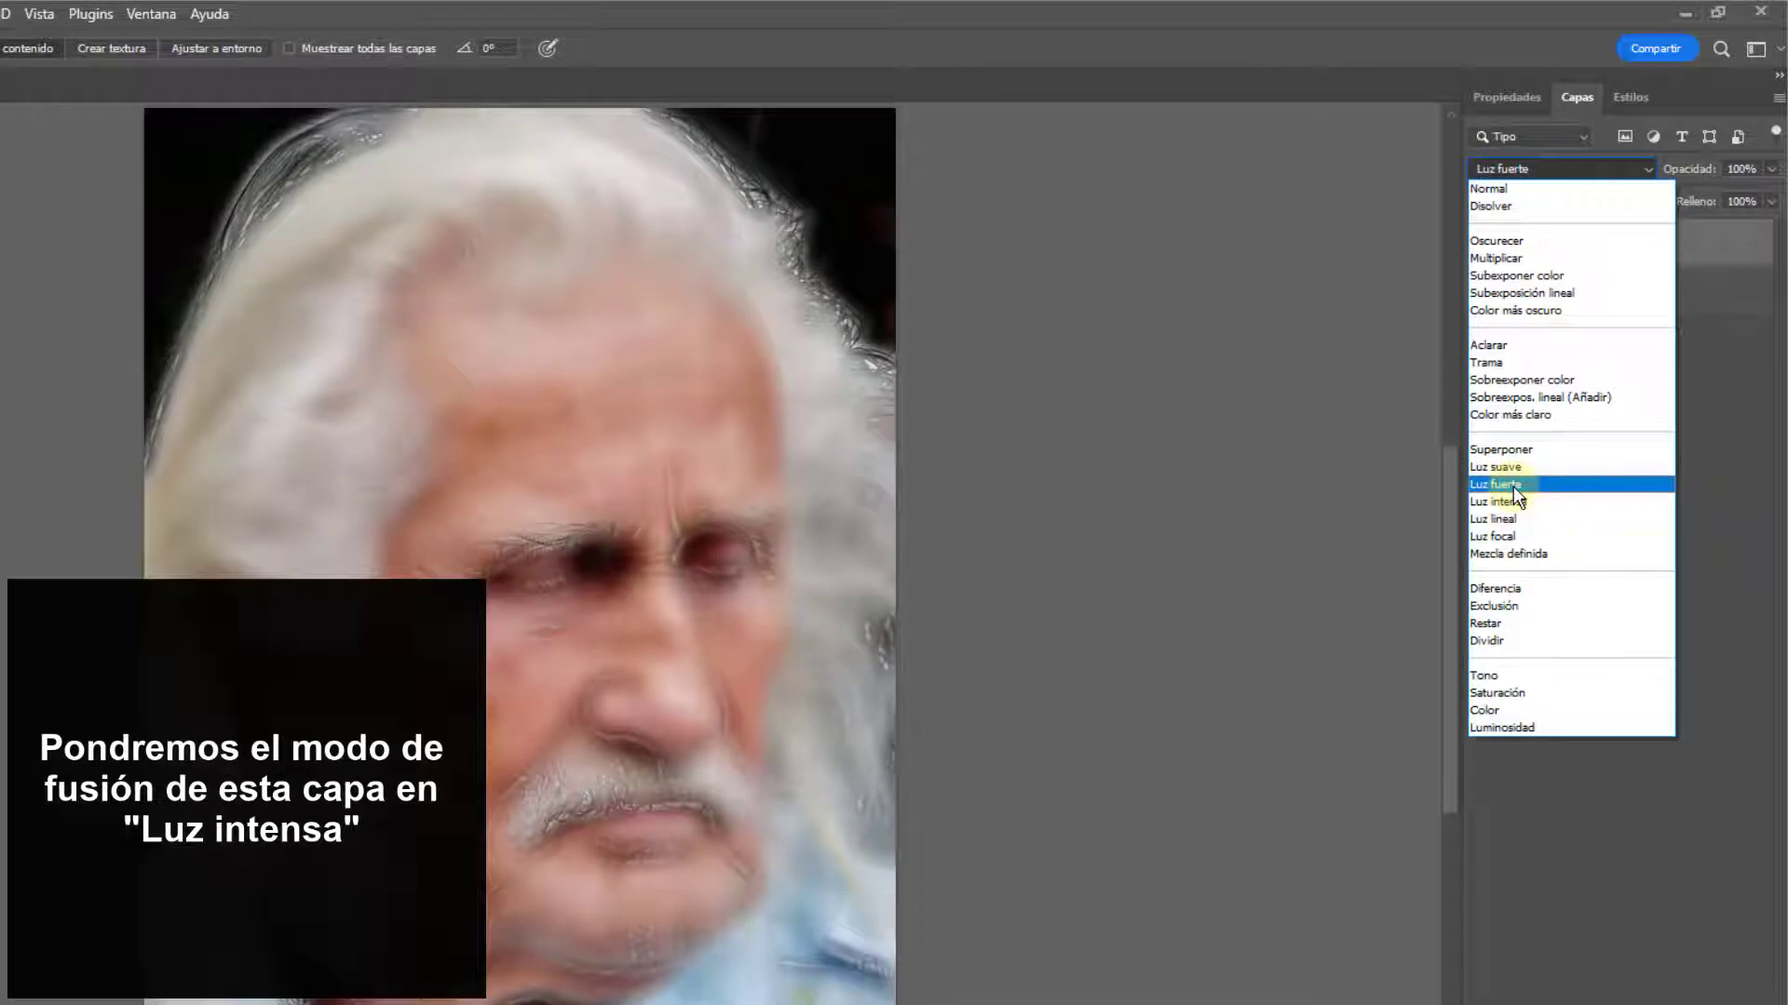
{"action": "left_click", "coordinate": [1512, 486]}
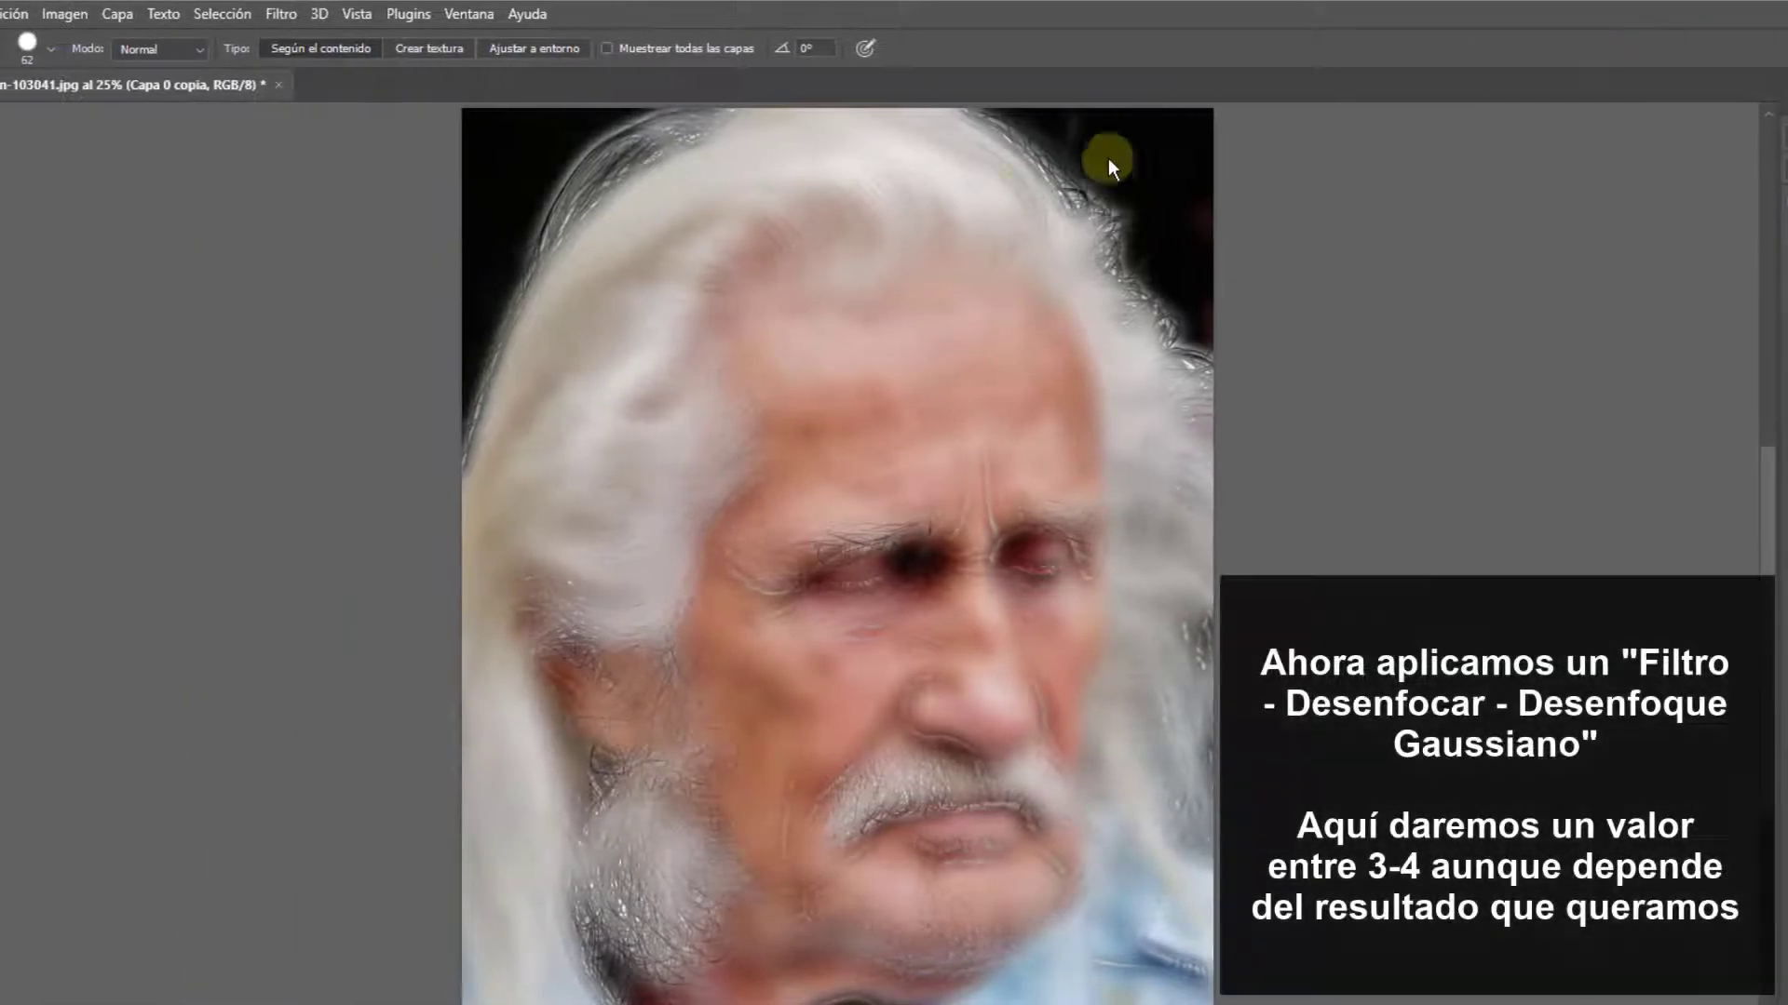
Apply a Desenfoque gaussiano of about 3 px radius to the high-pass copy layer
{"action": "left_click", "coordinate": [278, 14]}
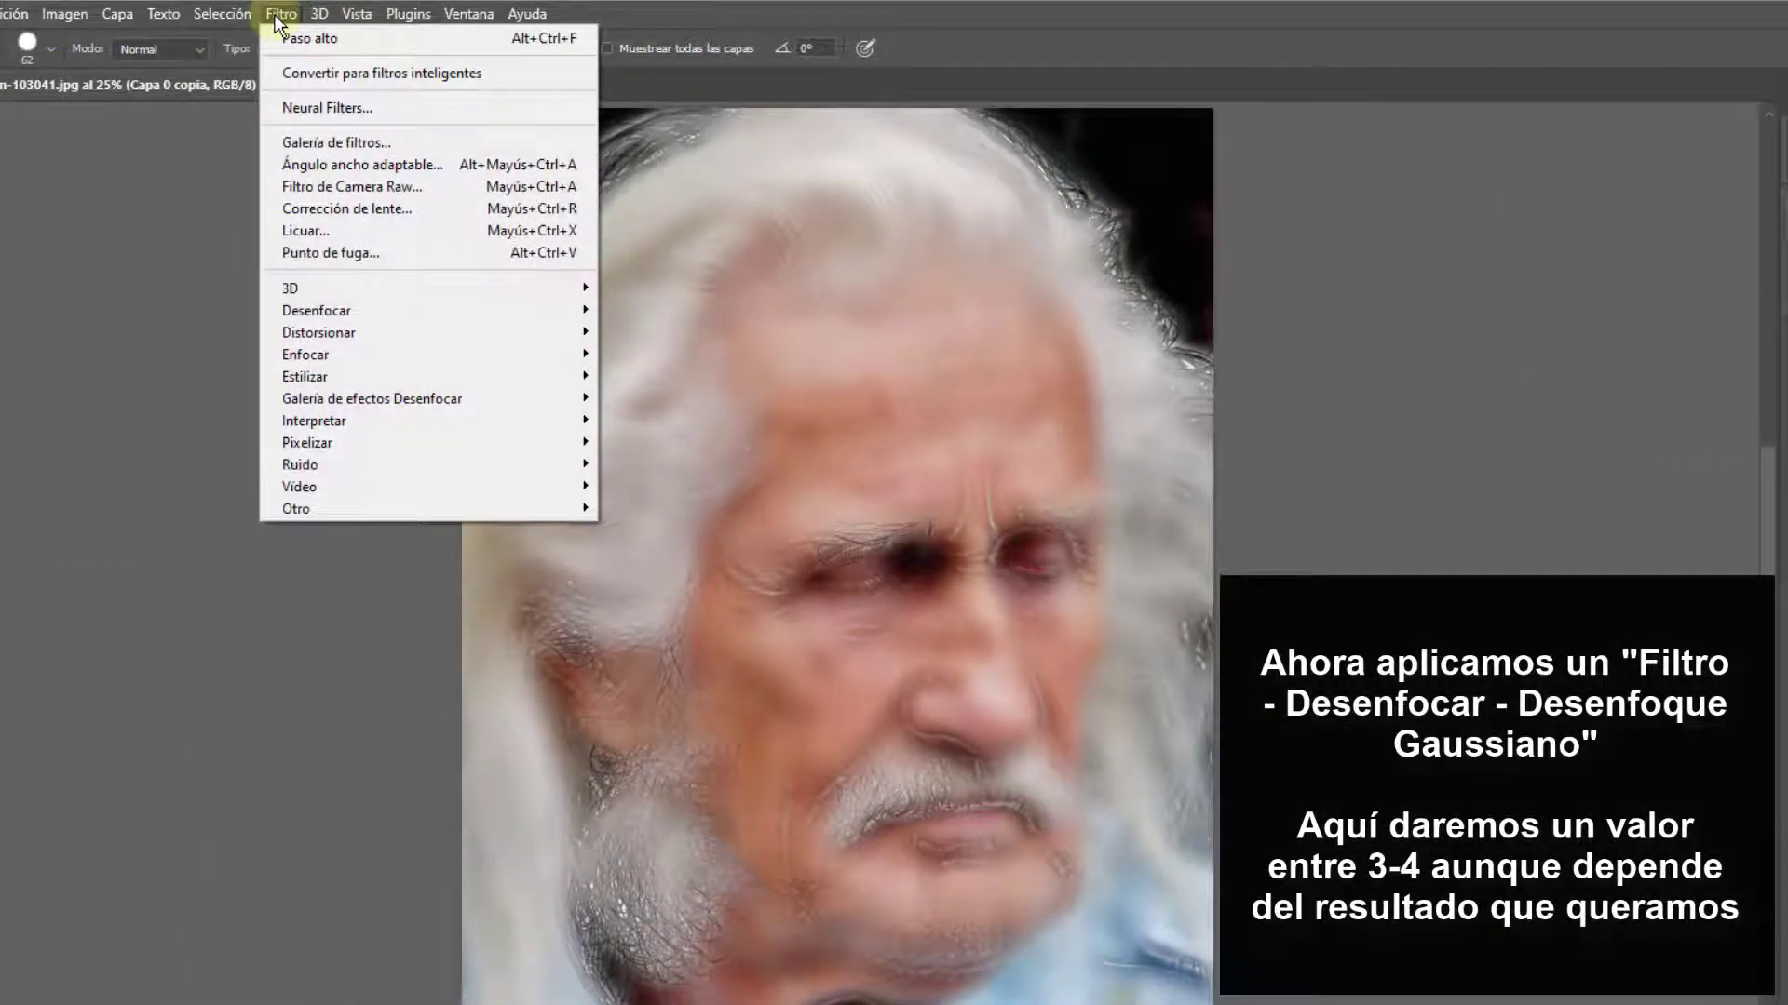
{"action": "mouse_move", "coordinate": [317, 310]}
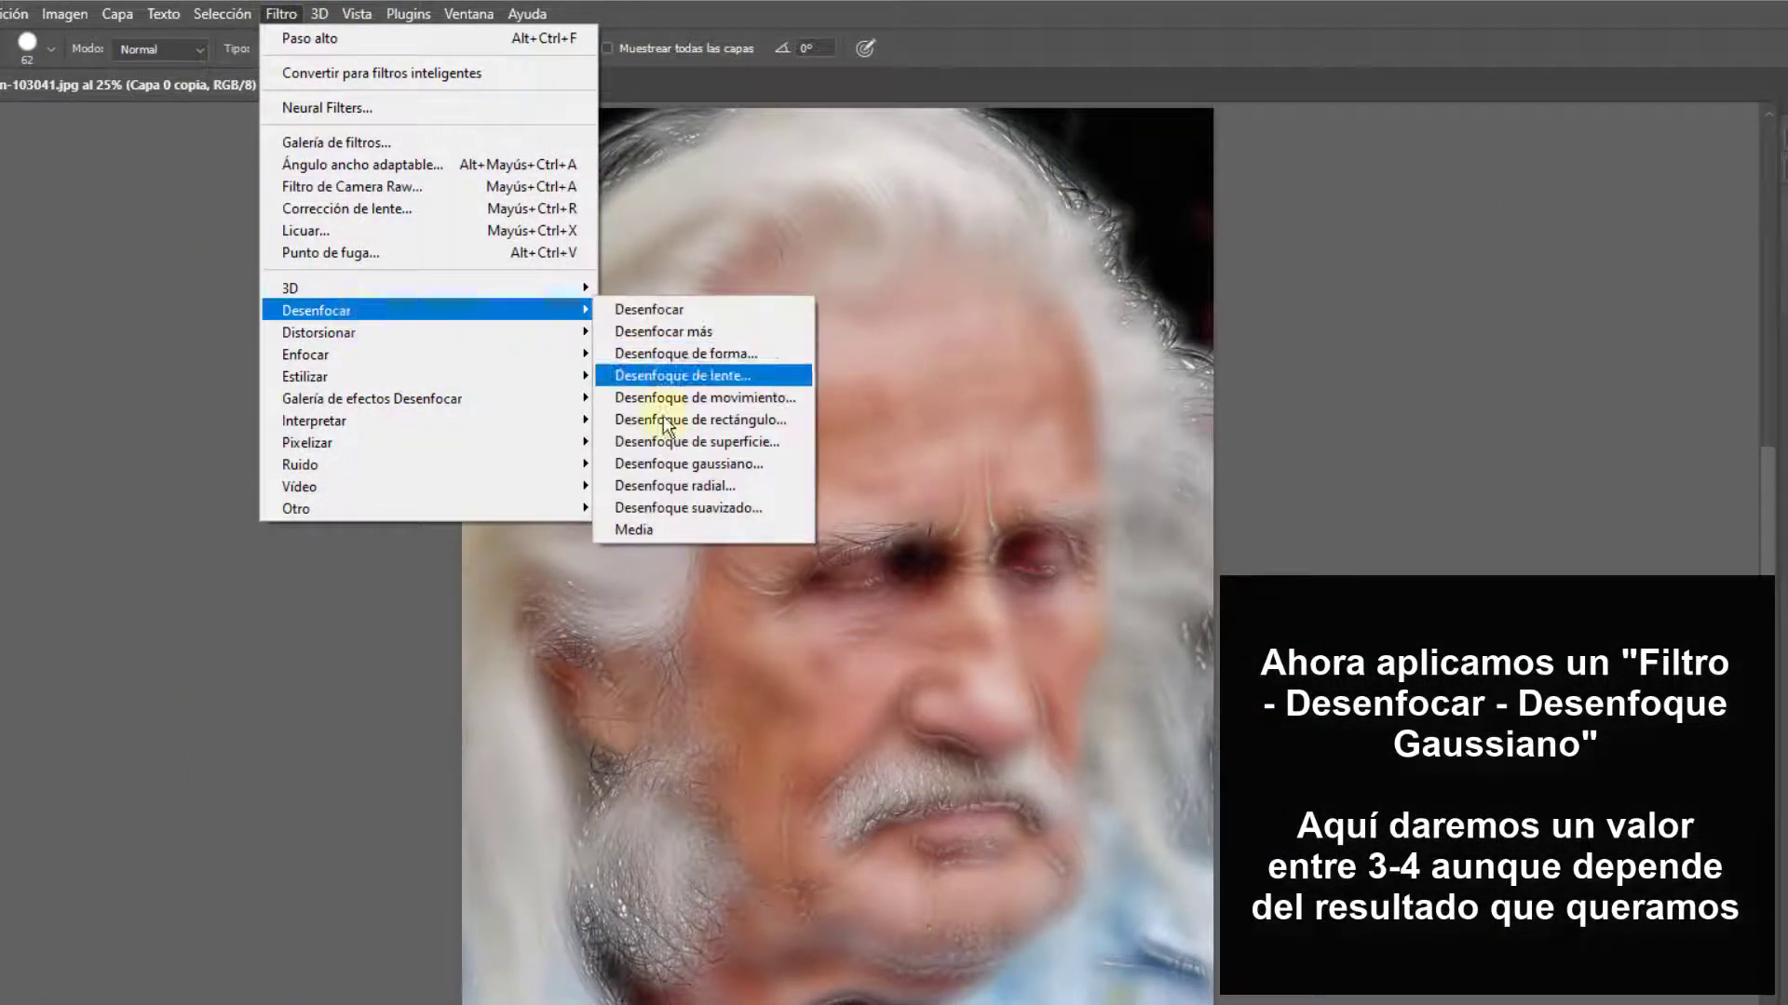
{"action": "left_click", "coordinate": [678, 462]}
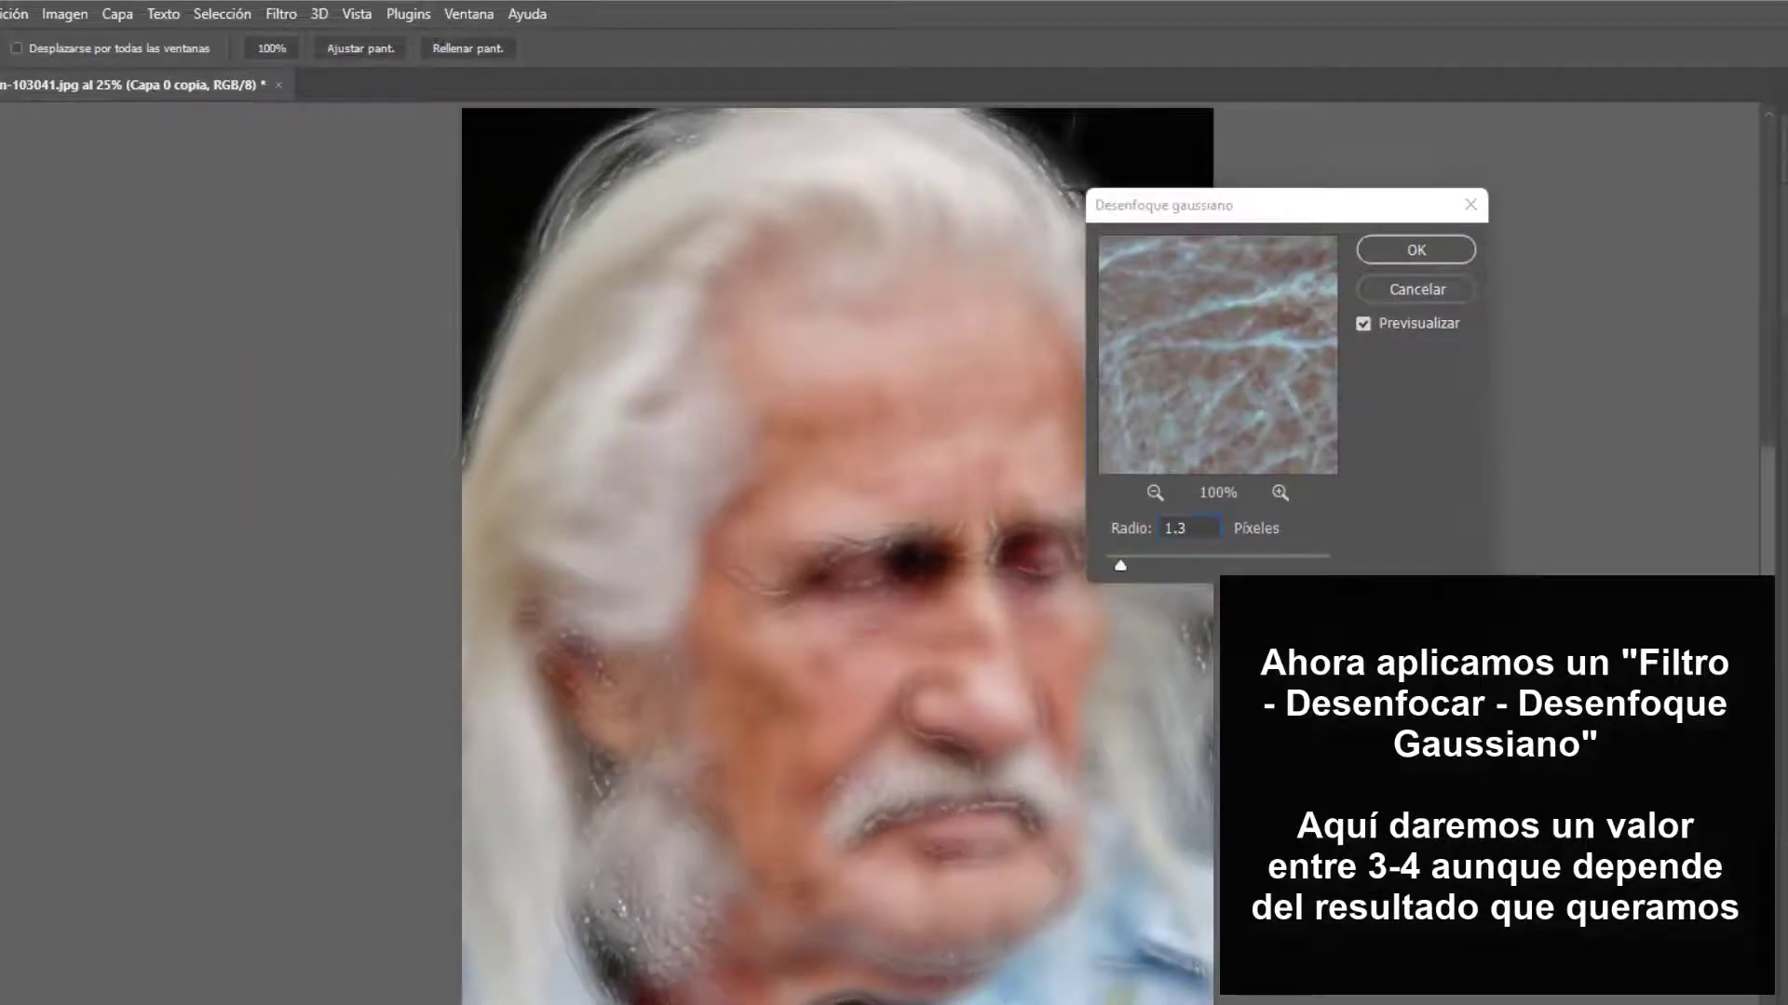
{"action": "left_click", "coordinate": [1196, 529]}
{"action": "type", "text": "4"}
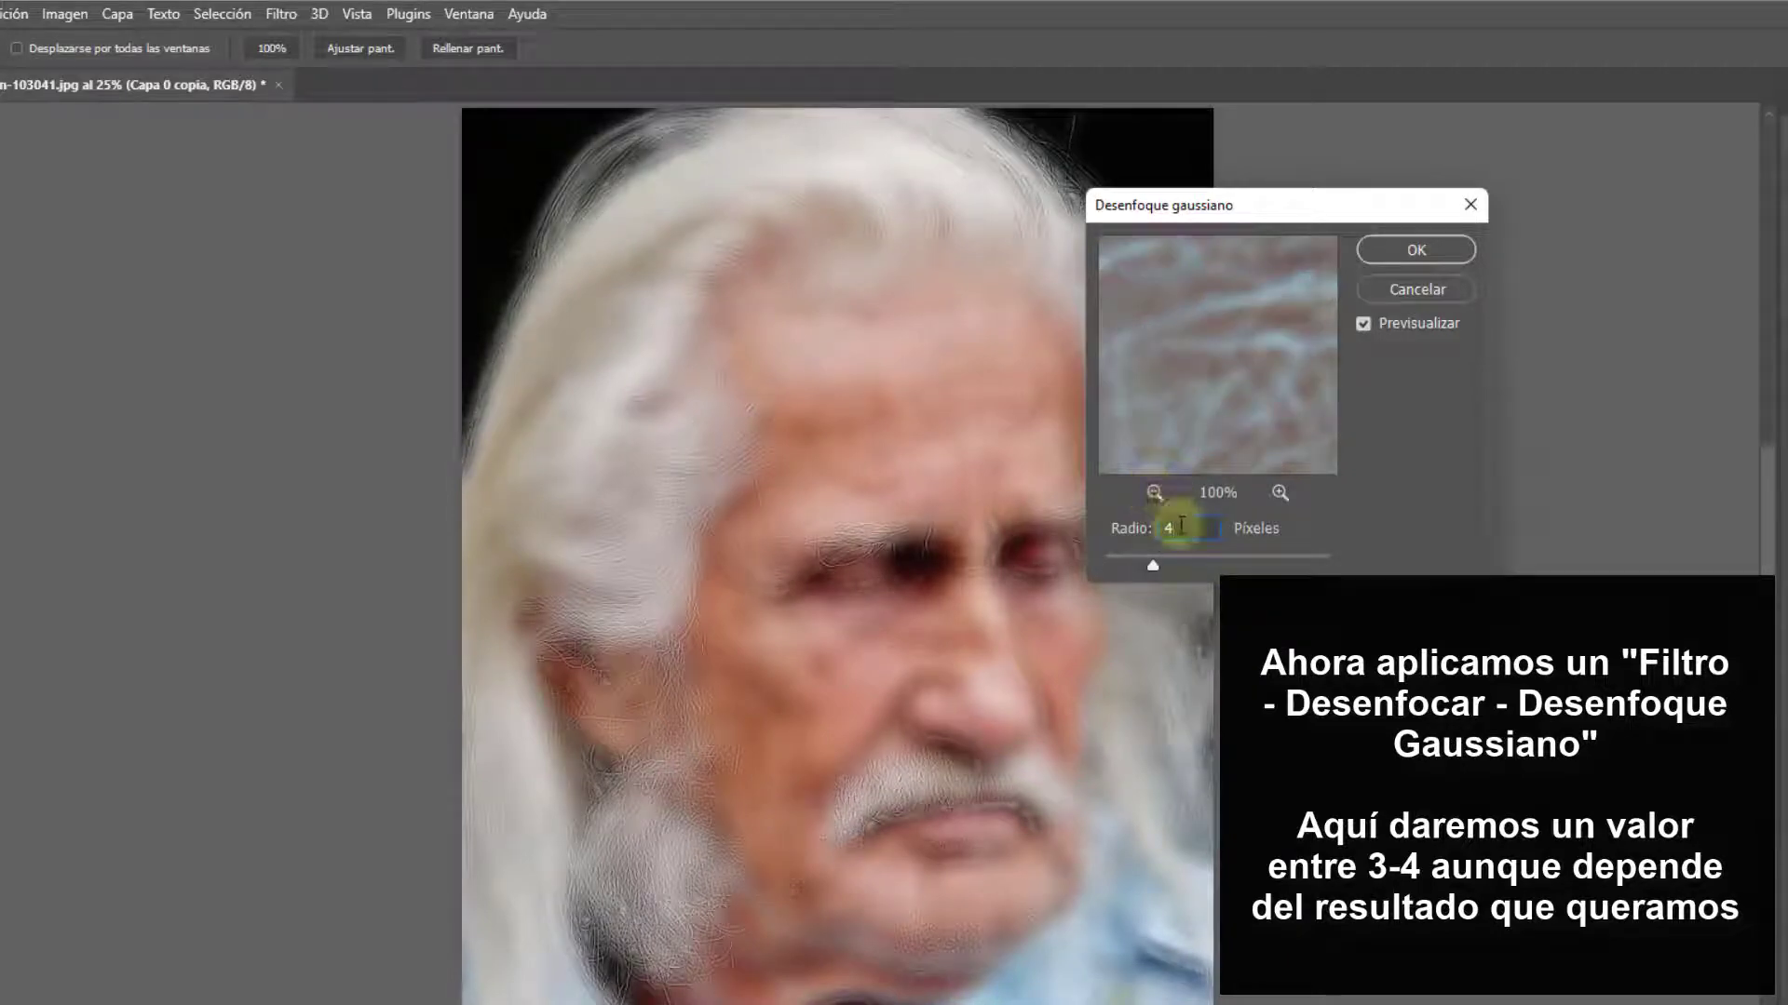
{"action": "left_click", "coordinate": [1103, 533]}
{"action": "type", "text": "3"}
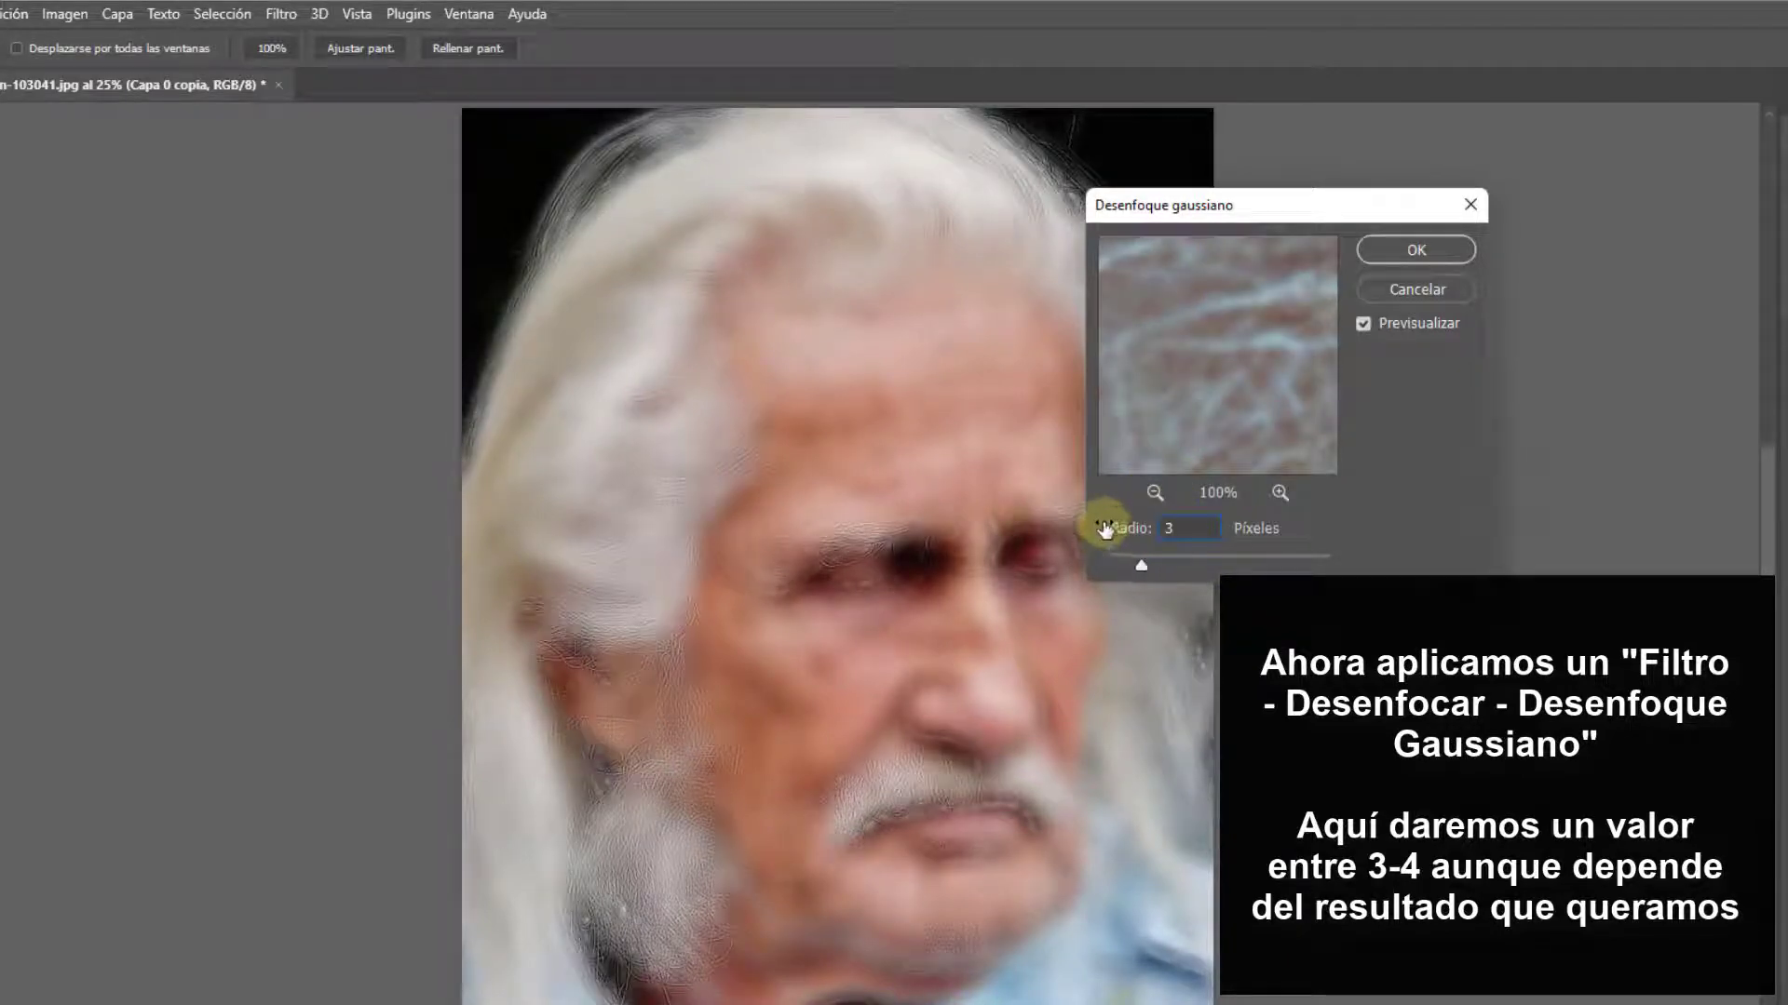
{"action": "left_click", "coordinate": [1414, 251]}
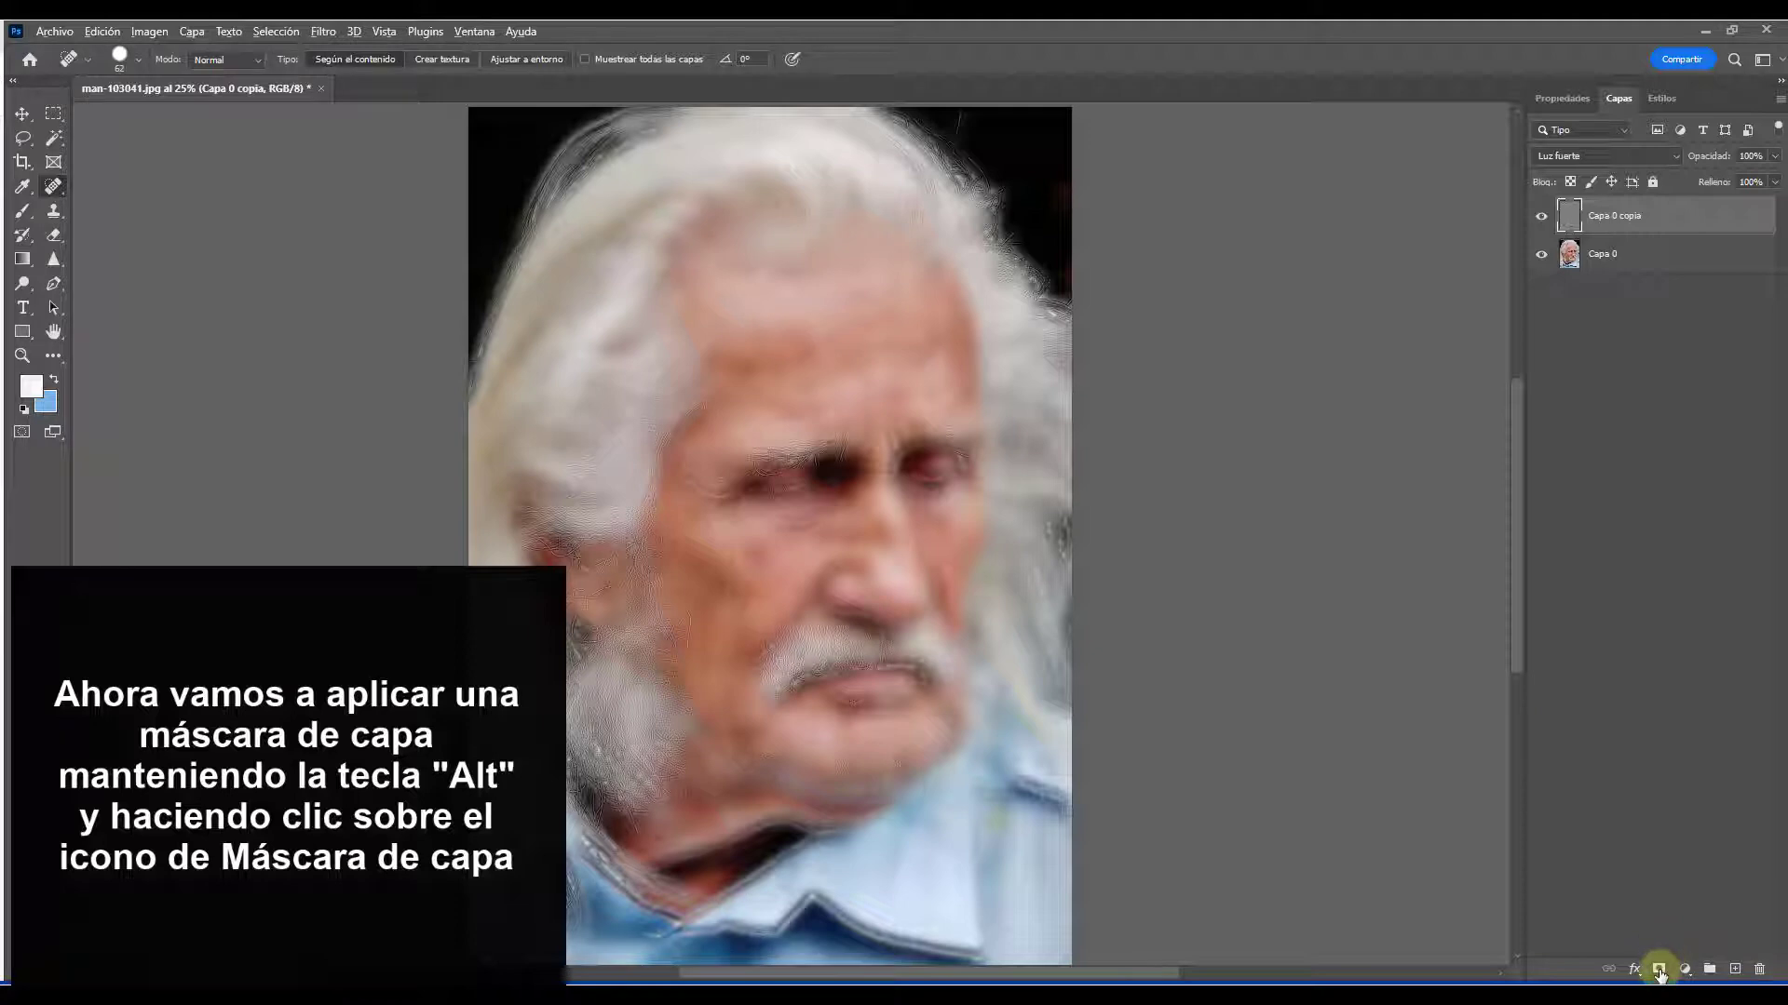
Add a black mask to Capa 0 copia and set a soft white brush, ~156 px, 85% opacity
{"action": "left_click", "coordinate": [1658, 969], "text": "alt"}
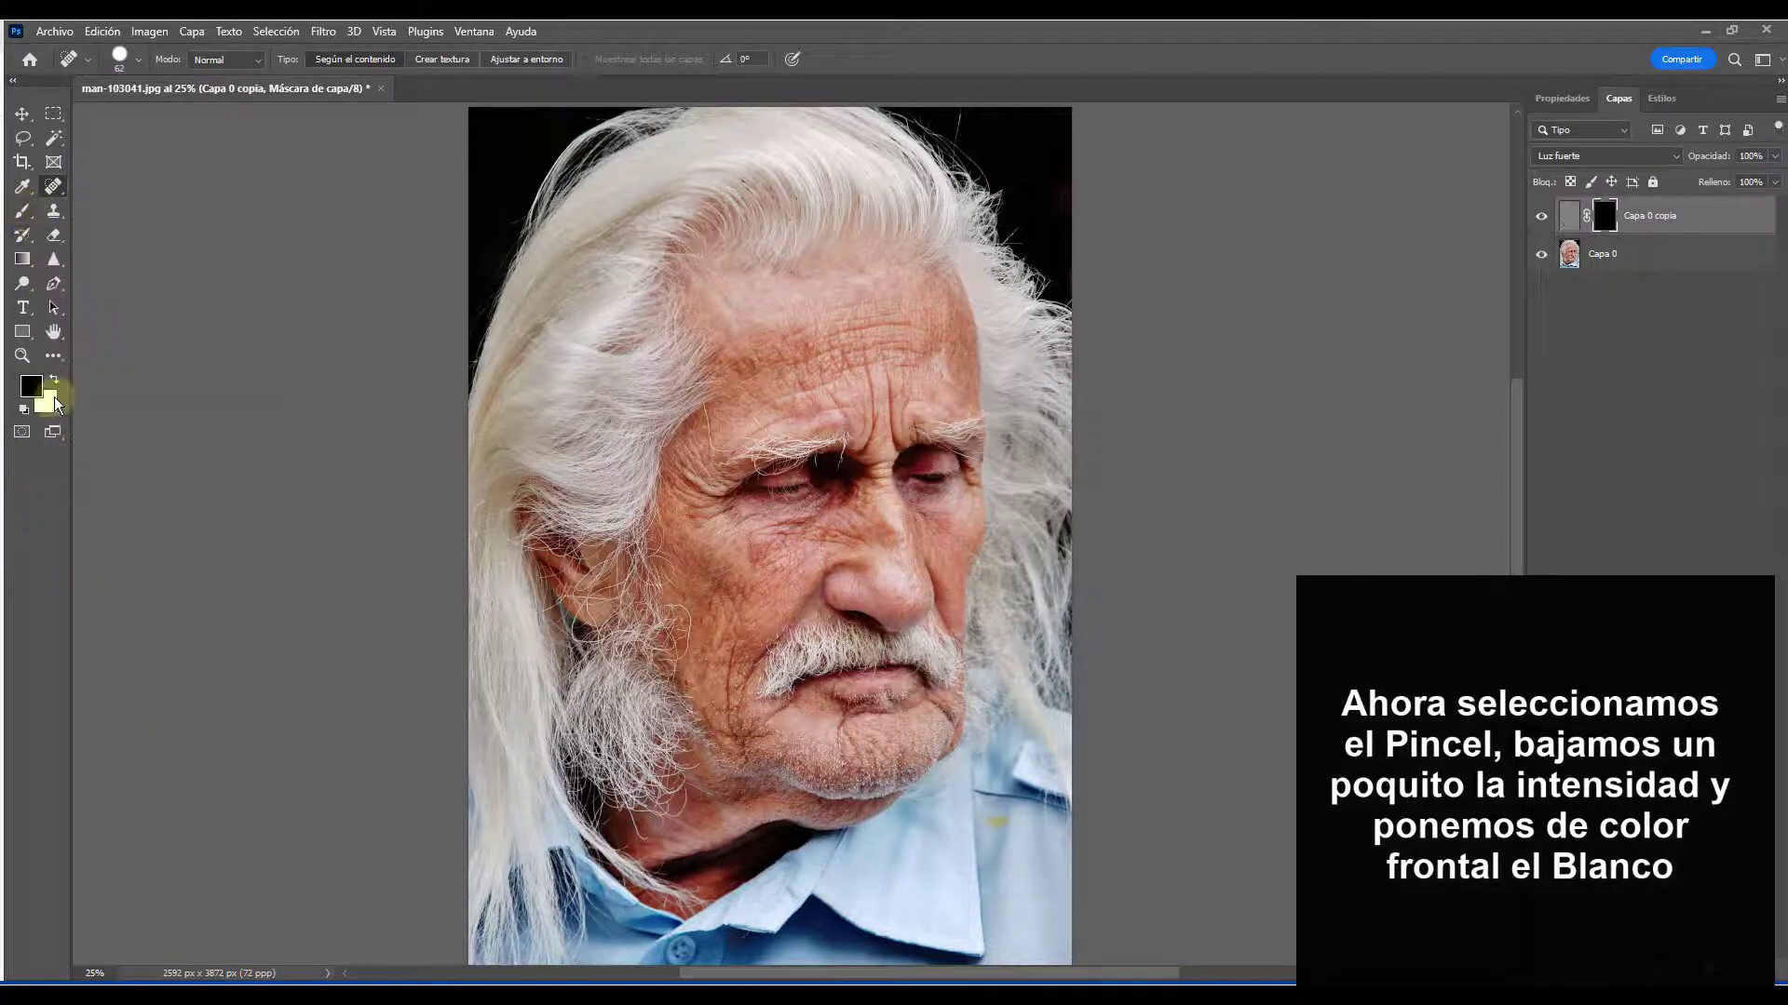
{"action": "right_click", "coordinate": [610, 337]}
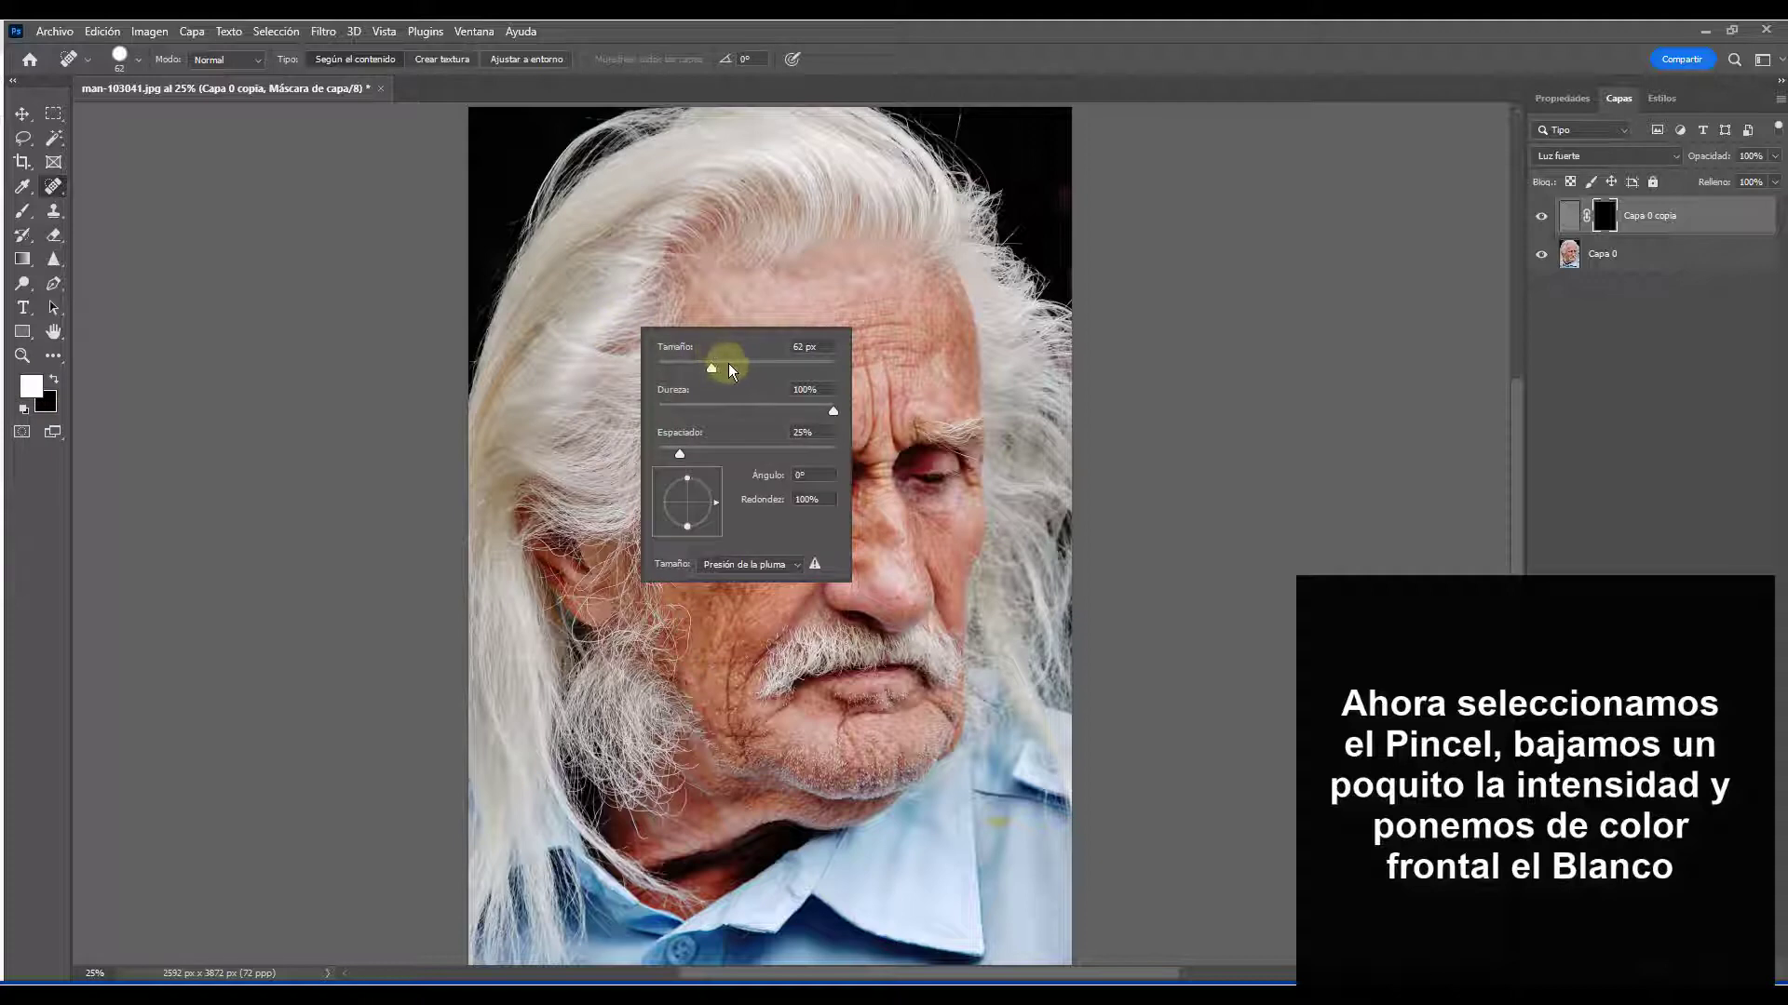
{"action": "key", "text": "Return"}
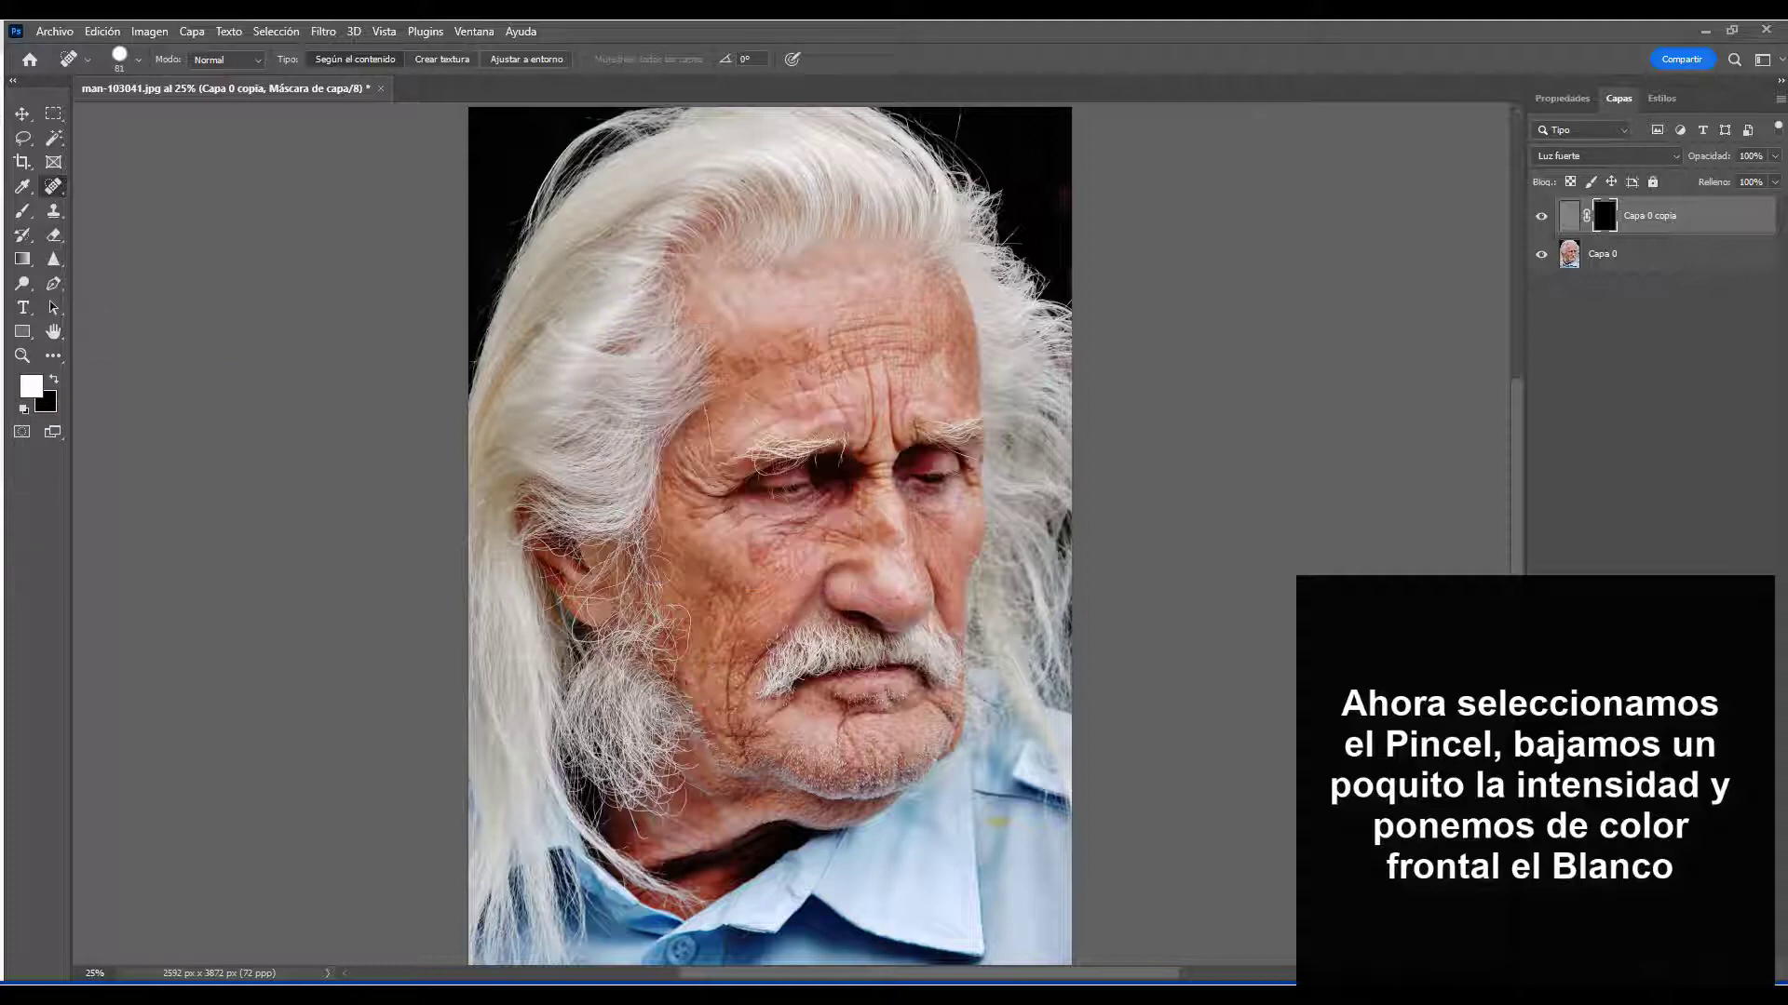
{"action": "left_click", "coordinate": [20, 212]}
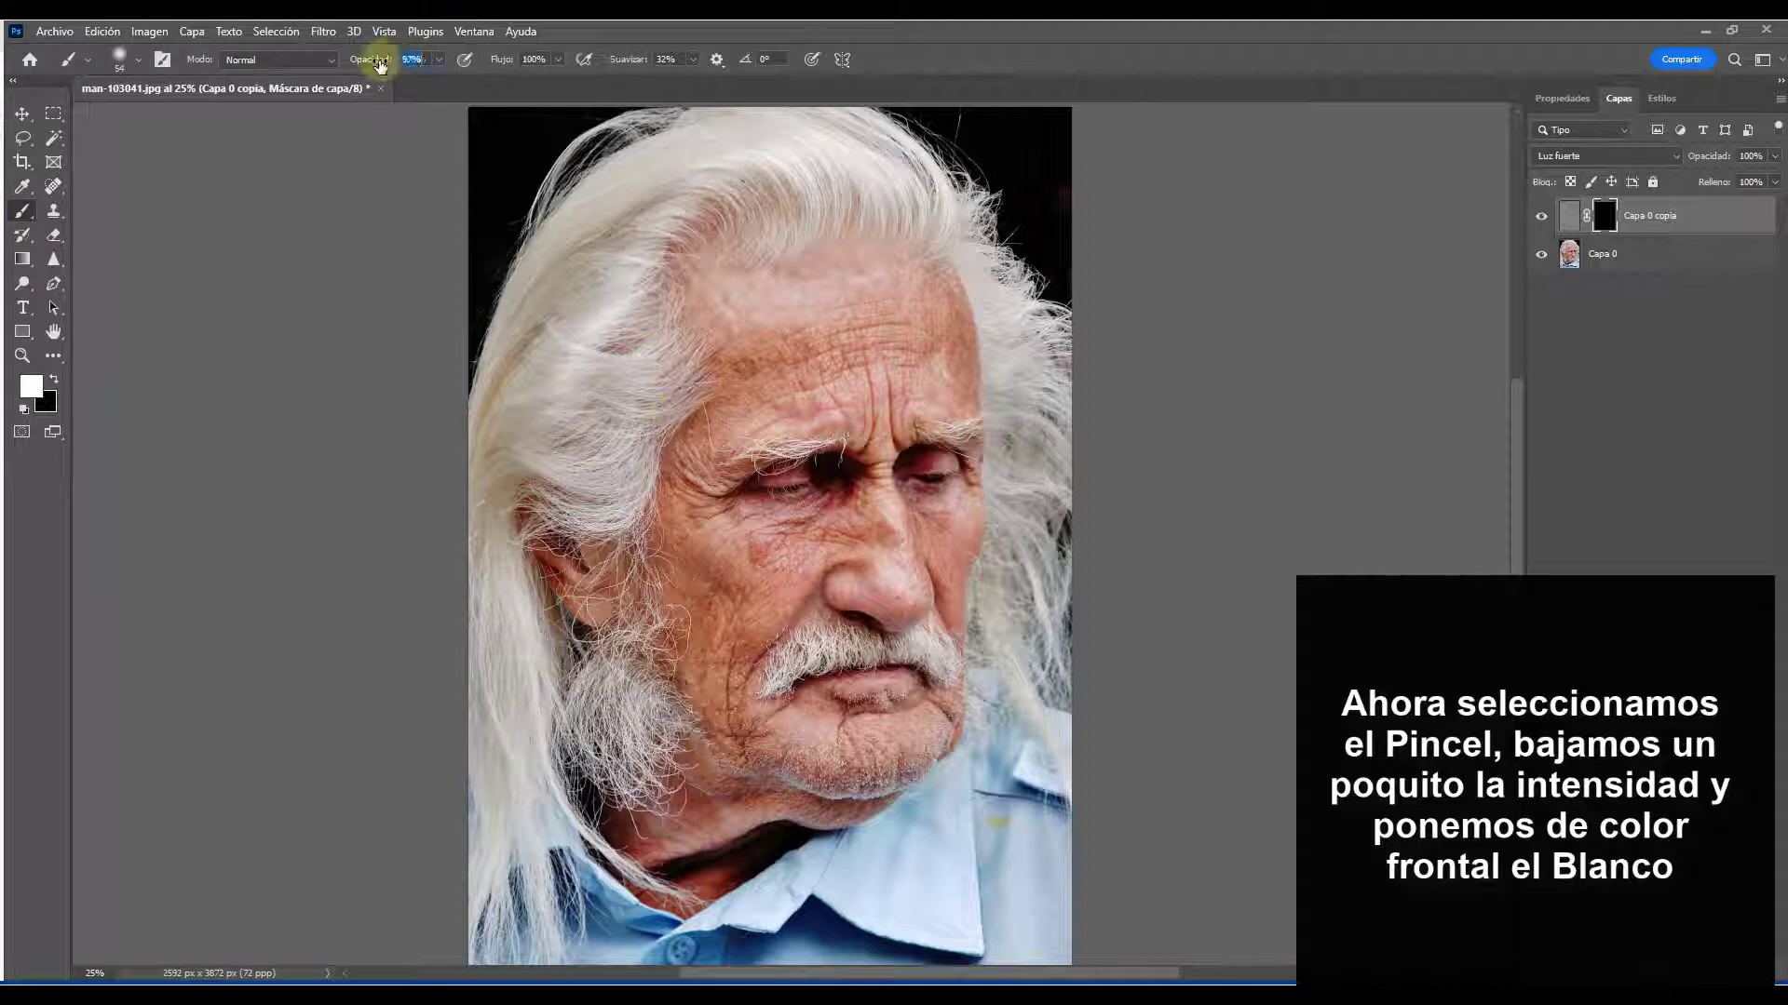
{"action": "left_click", "coordinate": [835, 387]}
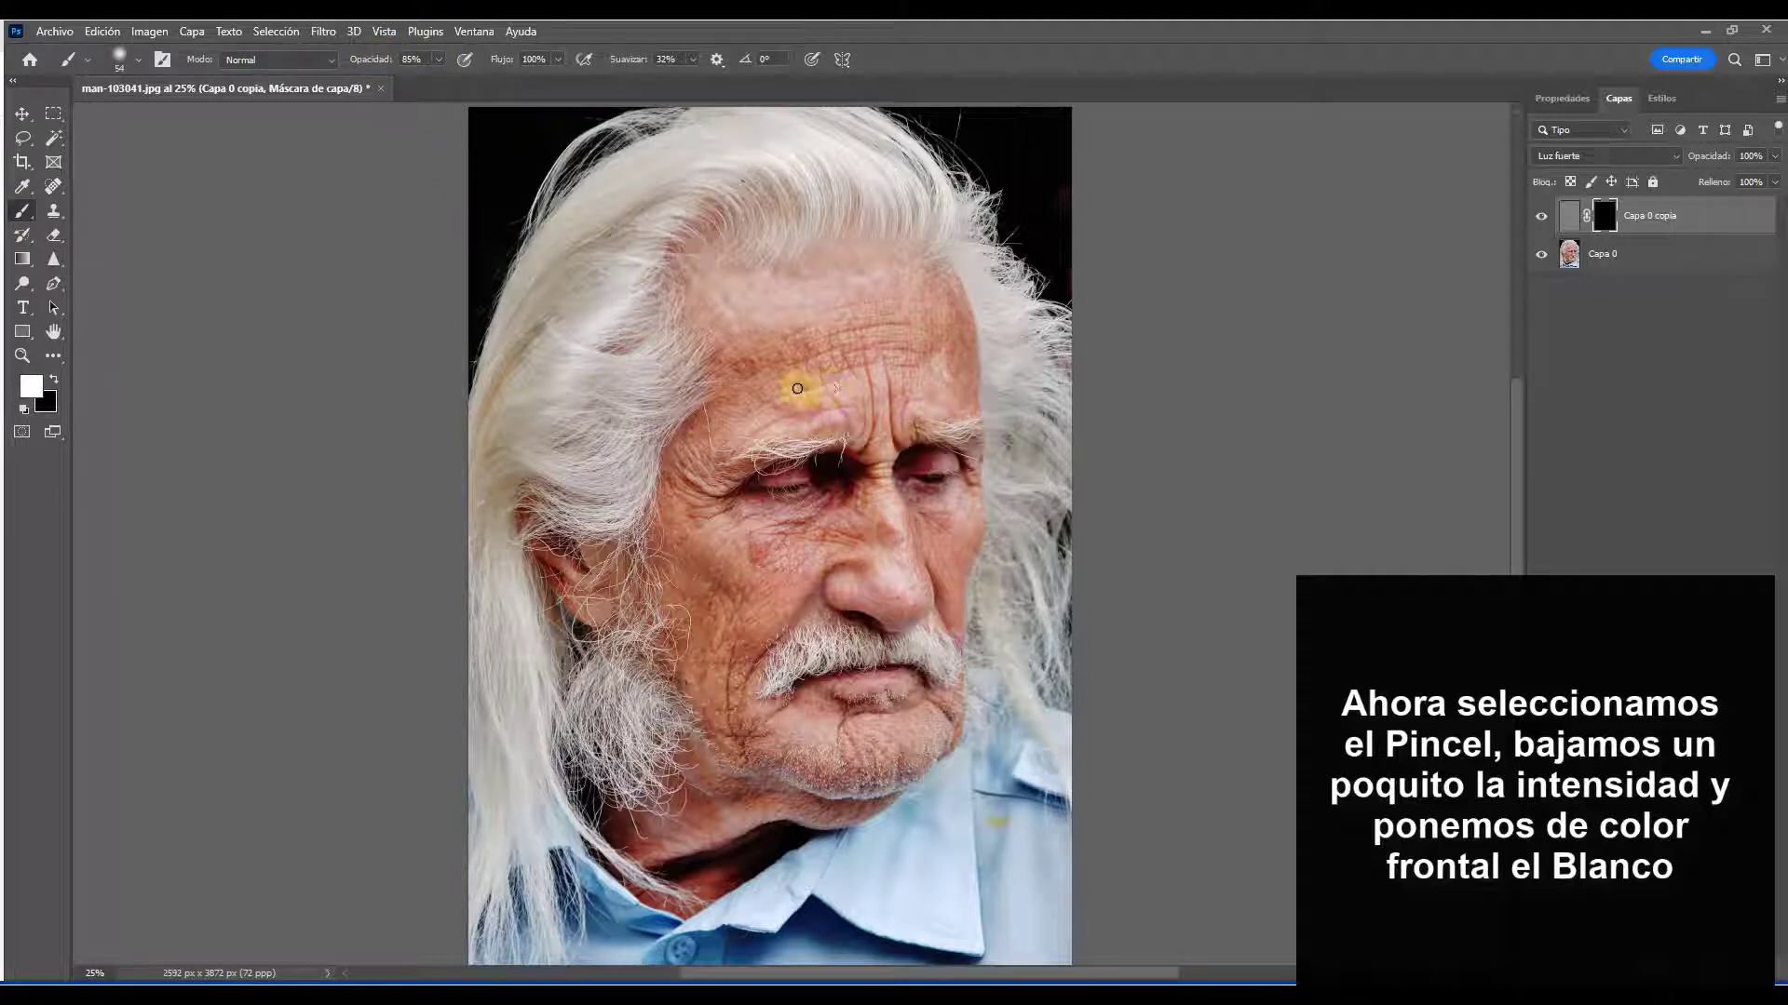
{"action": "right_click", "coordinate": [797, 383]}
{"action": "left_click_drag", "start_coordinate": [925, 414], "coordinate": [973, 419]}
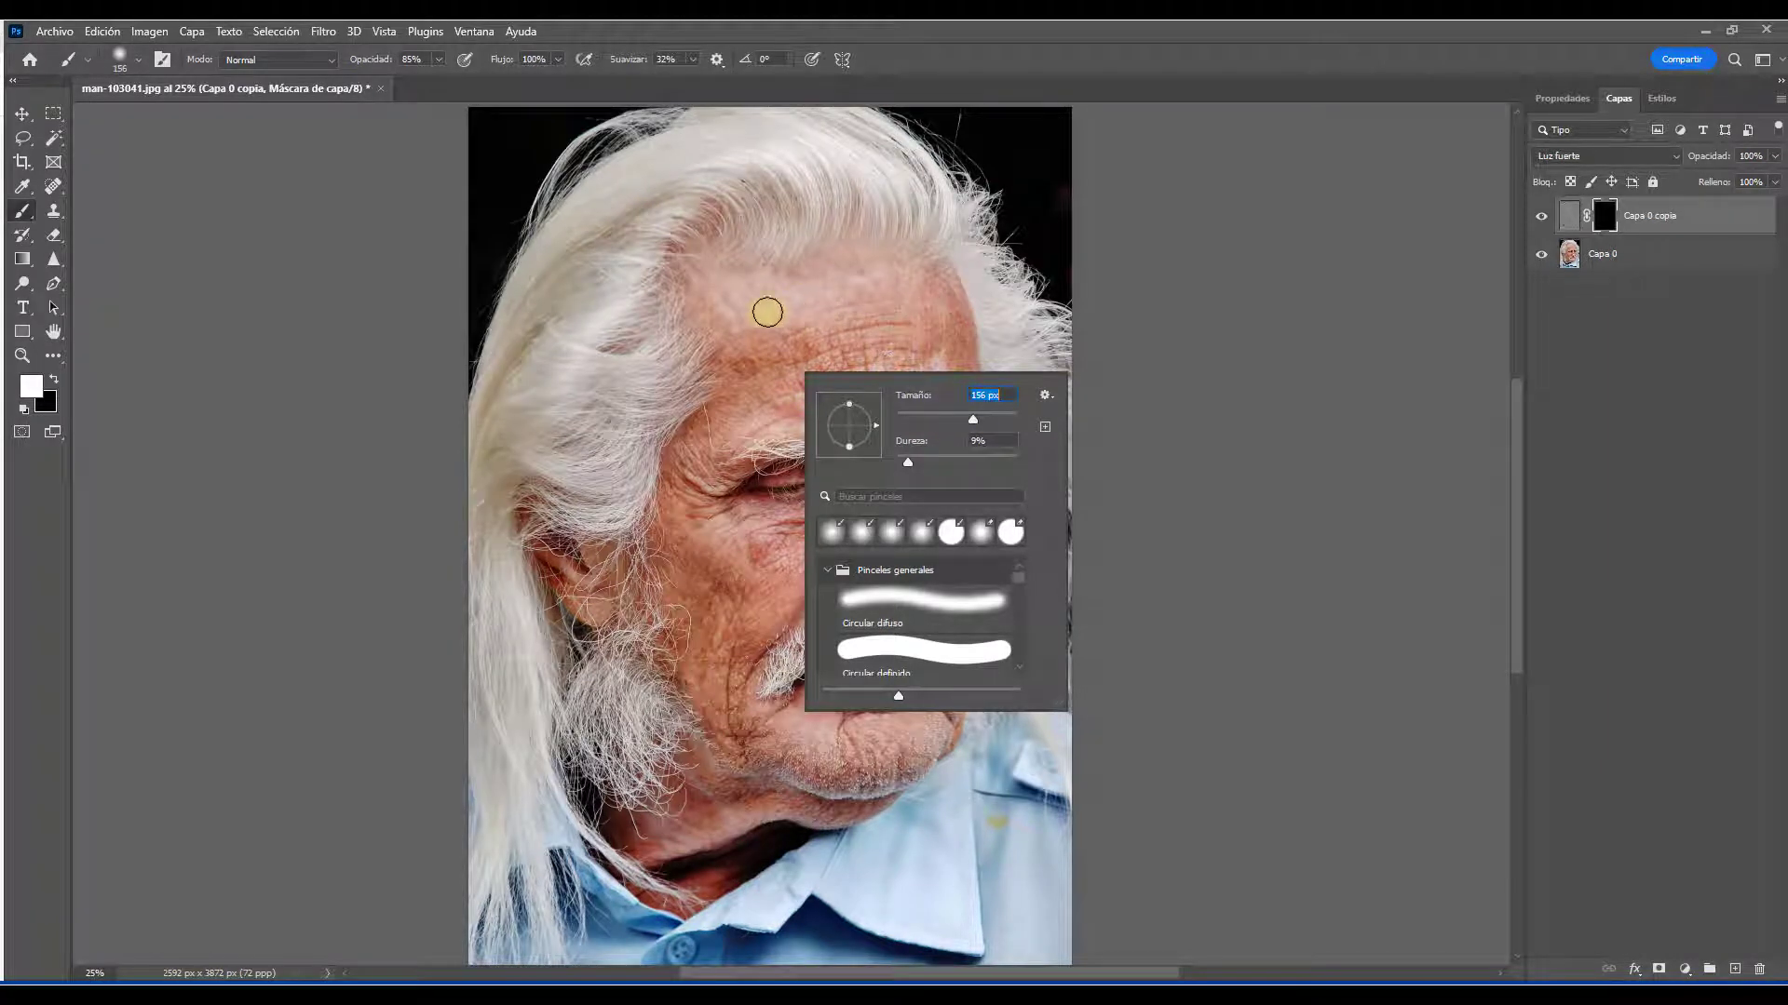
{"action": "left_click", "coordinate": [726, 312]}
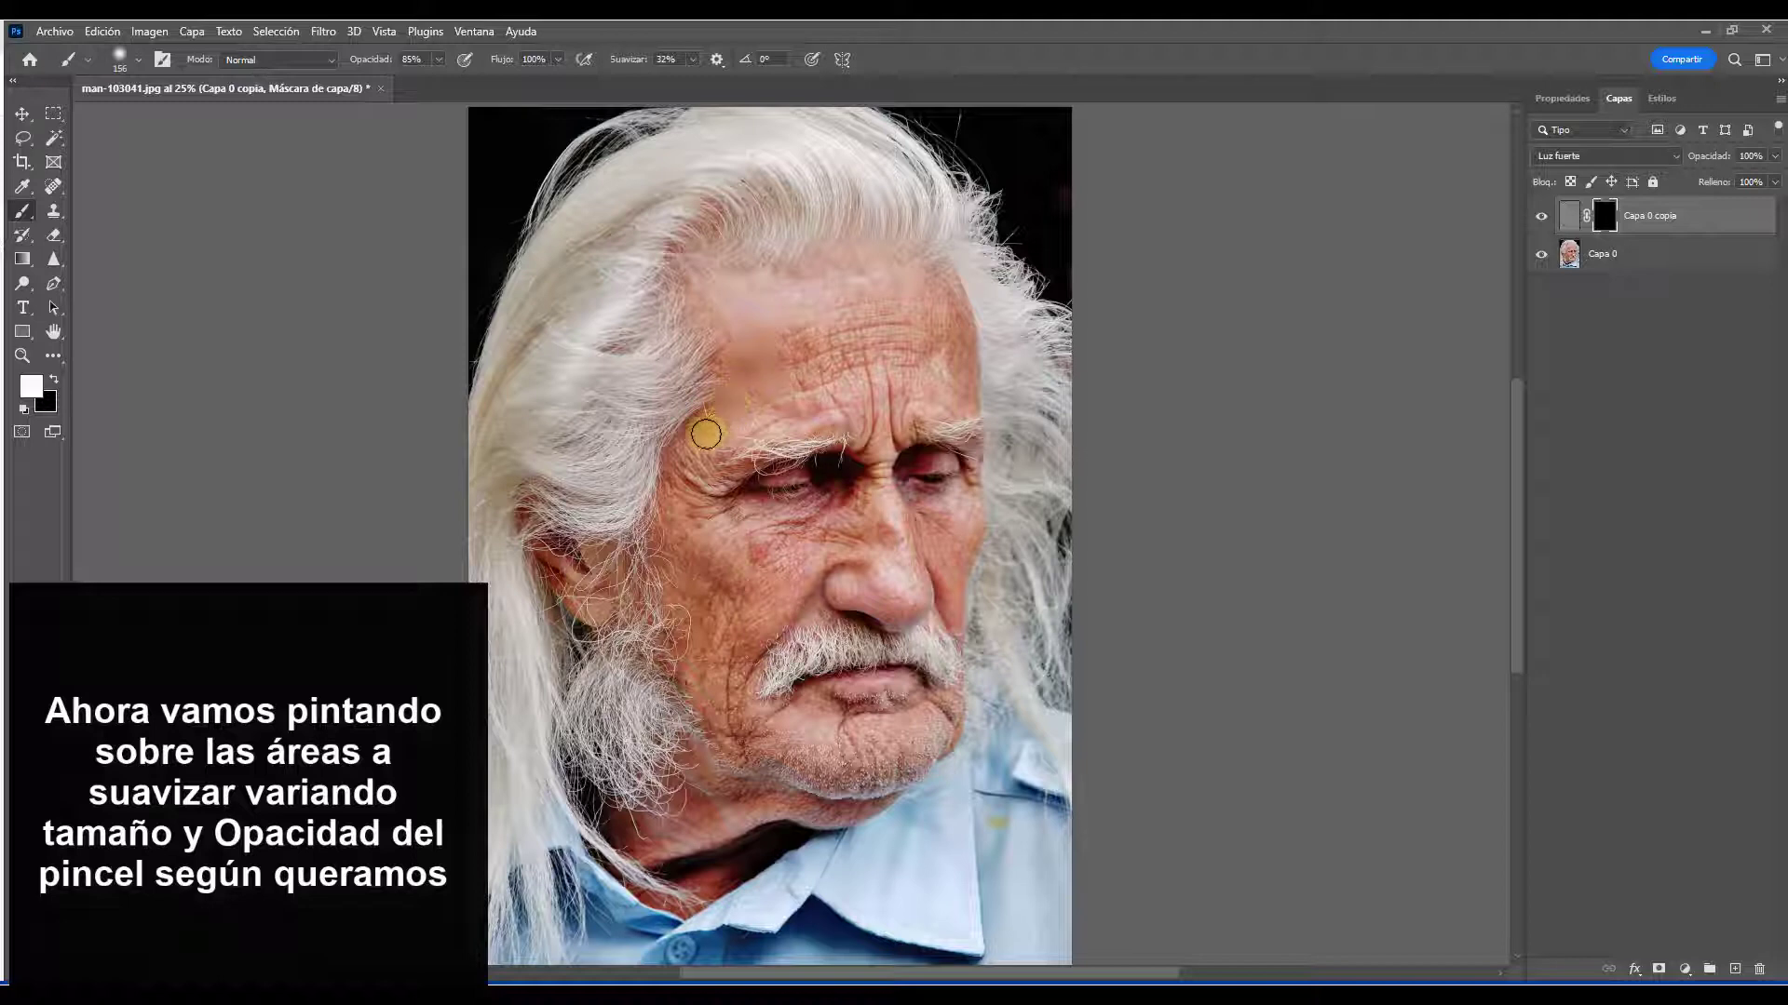
Paint white on the mask over the forehead, between the brows, around the nose and lips
{"action": "left_click_drag", "start_coordinate": [722, 441], "coordinate": [783, 341]}
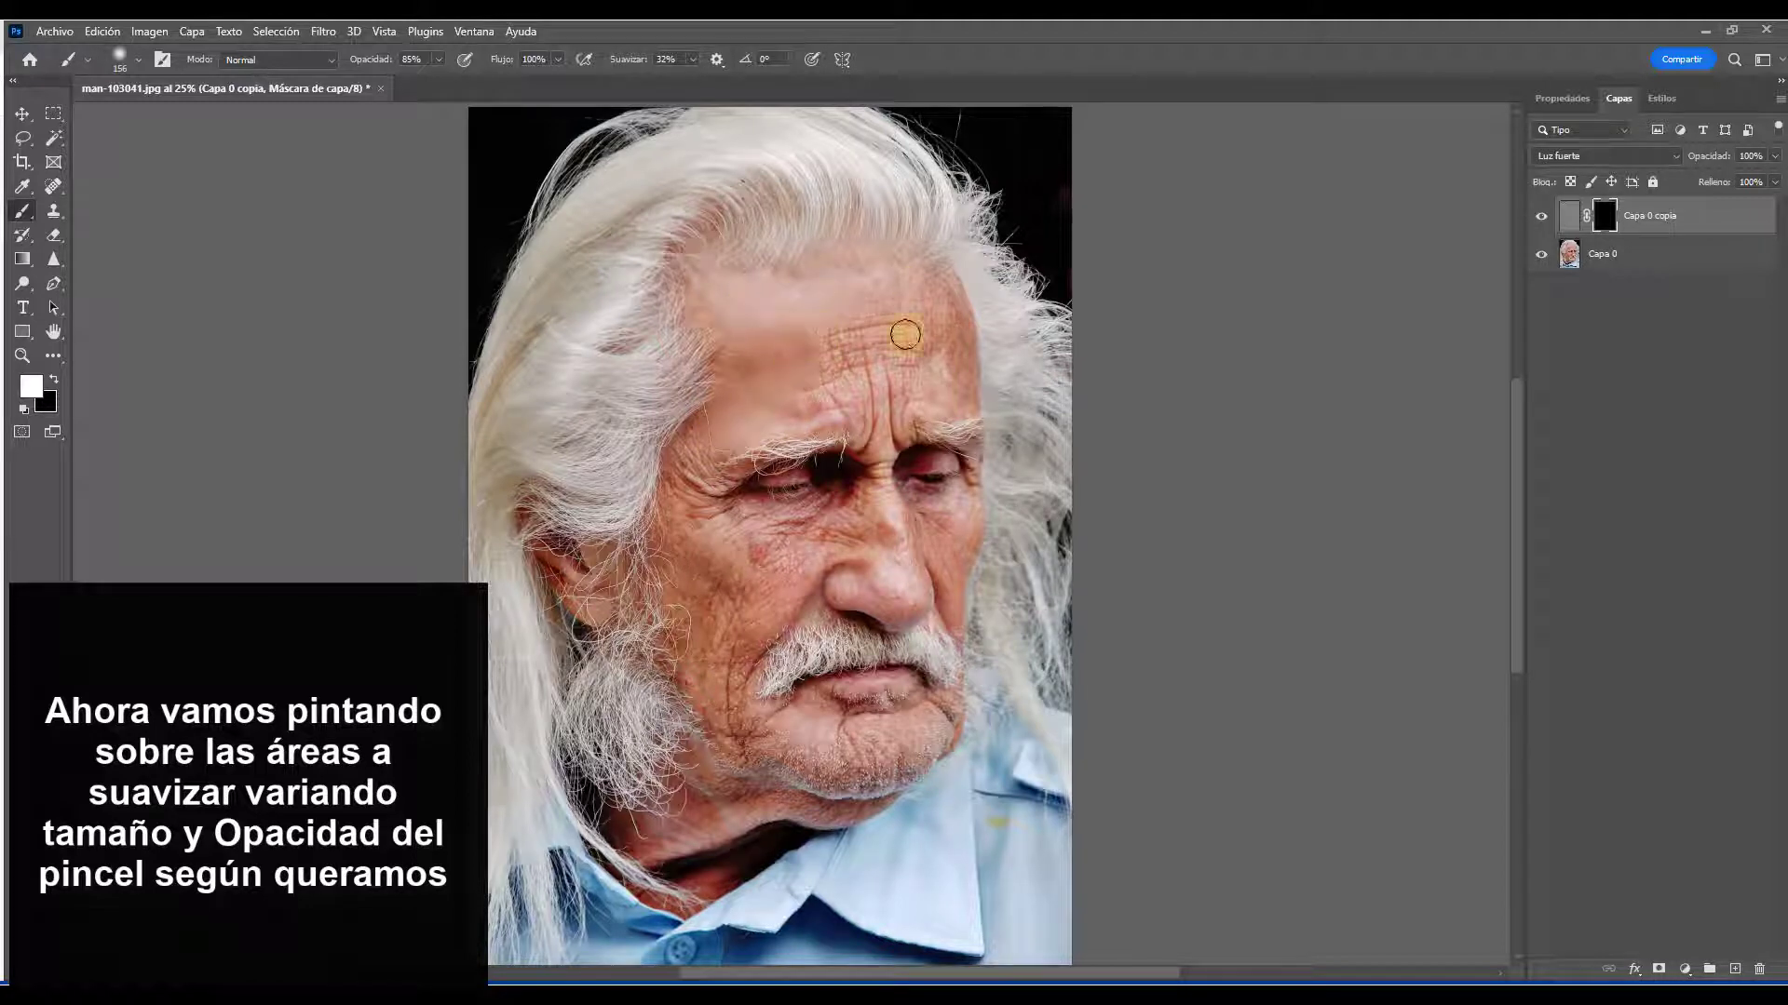
{"action": "mouse_move", "coordinate": [905, 333]}
{"action": "left_mouse_down"}
{"action": "mouse_move", "coordinate": [859, 383]}
{"action": "mouse_move", "coordinate": [865, 311]}
{"action": "mouse_move", "coordinate": [847, 284]}
{"action": "left_mouse_up"}
{"action": "mouse_move", "coordinate": [923, 343]}
{"action": "left_mouse_down"}
{"action": "mouse_move", "coordinate": [946, 347]}
{"action": "mouse_move", "coordinate": [937, 291]}
{"action": "mouse_move", "coordinate": [958, 375]}
{"action": "mouse_move", "coordinate": [951, 306]}
{"action": "left_mouse_up"}
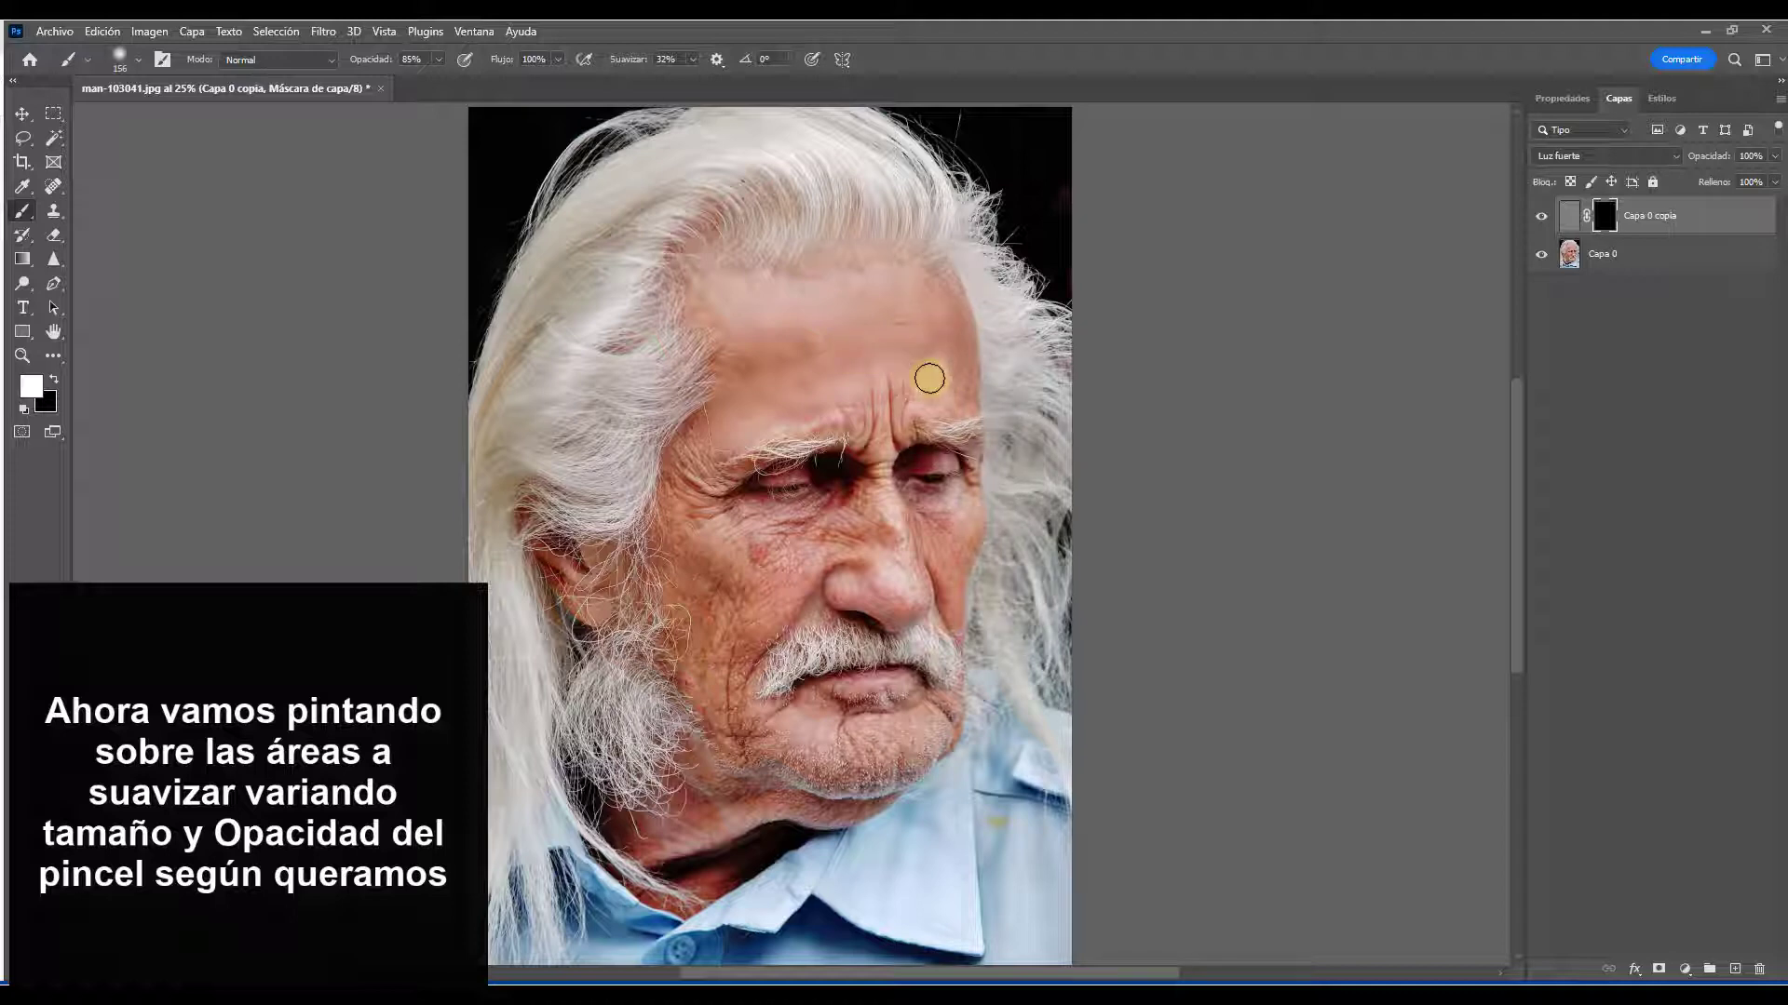
{"action": "mouse_move", "coordinate": [821, 408]}
{"action": "left_mouse_down"}
{"action": "mouse_move", "coordinate": [875, 410]}
{"action": "mouse_move", "coordinate": [881, 493]}
{"action": "mouse_move", "coordinate": [843, 521]}
{"action": "mouse_move", "coordinate": [750, 519]}
{"action": "mouse_move", "coordinate": [706, 460]}
{"action": "mouse_move", "coordinate": [683, 511]}
{"action": "mouse_move", "coordinate": [707, 551]}
{"action": "mouse_move", "coordinate": [782, 534]}
{"action": "mouse_move", "coordinate": [846, 555]}
{"action": "mouse_move", "coordinate": [876, 530]}
{"action": "mouse_move", "coordinate": [806, 522]}
{"action": "mouse_move", "coordinate": [706, 547]}
{"action": "mouse_move", "coordinate": [717, 606]}
{"action": "mouse_move", "coordinate": [691, 587]}
{"action": "mouse_move", "coordinate": [710, 630]}
{"action": "mouse_move", "coordinate": [735, 586]}
{"action": "mouse_move", "coordinate": [790, 587]}
{"action": "mouse_move", "coordinate": [730, 658]}
{"action": "mouse_move", "coordinate": [718, 626]}
{"action": "mouse_move", "coordinate": [958, 506]}
{"action": "mouse_move", "coordinate": [958, 547]}
{"action": "mouse_move", "coordinate": [930, 531]}
{"action": "mouse_move", "coordinate": [945, 601]}
{"action": "mouse_move", "coordinate": [903, 532]}
{"action": "left_mouse_up"}
{"action": "mouse_move", "coordinate": [900, 597]}
{"action": "left_mouse_down"}
{"action": "mouse_move", "coordinate": [846, 587]}
{"action": "mouse_move", "coordinate": [885, 606]}
{"action": "mouse_move", "coordinate": [898, 558]}
{"action": "left_mouse_up"}
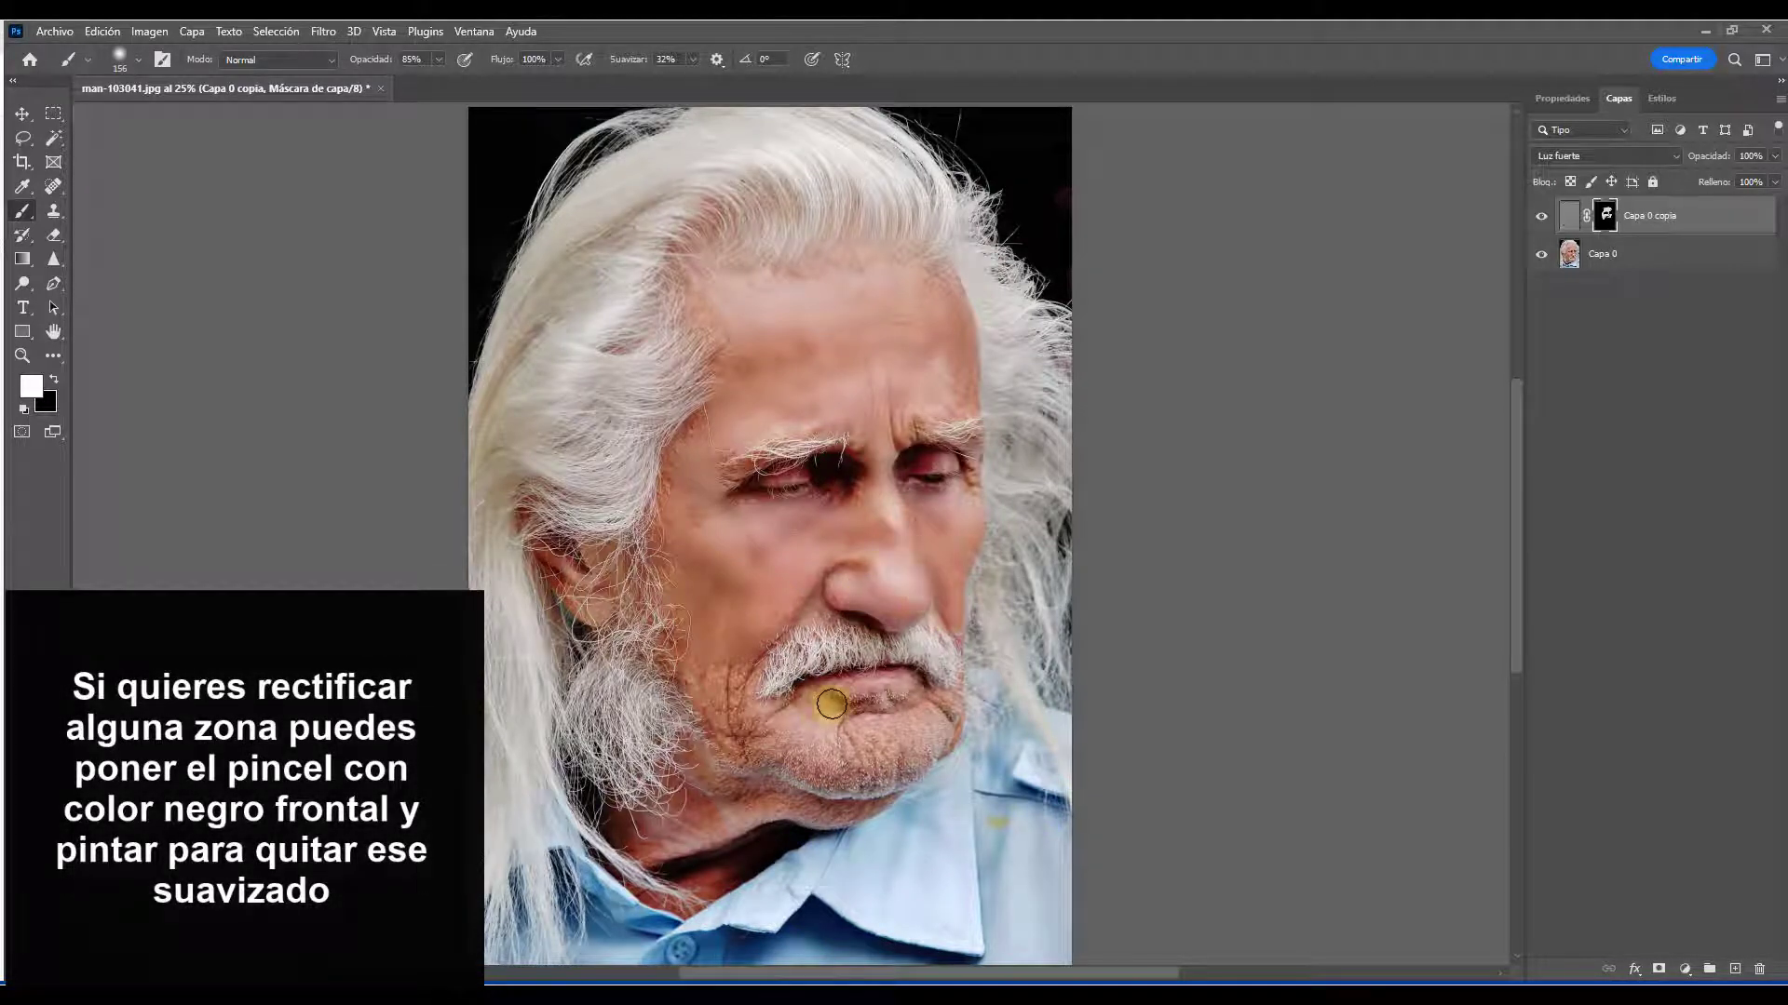
{"action": "mouse_move", "coordinate": [819, 698]}
{"action": "left_mouse_down"}
{"action": "mouse_move", "coordinate": [926, 687]}
{"action": "mouse_move", "coordinate": [953, 703]}
{"action": "mouse_move", "coordinate": [906, 766]}
{"action": "mouse_move", "coordinate": [798, 748]}
{"action": "mouse_move", "coordinate": [838, 739]}
{"action": "mouse_move", "coordinate": [818, 678]}
{"action": "mouse_move", "coordinate": [908, 631]}
{"action": "left_mouse_up"}
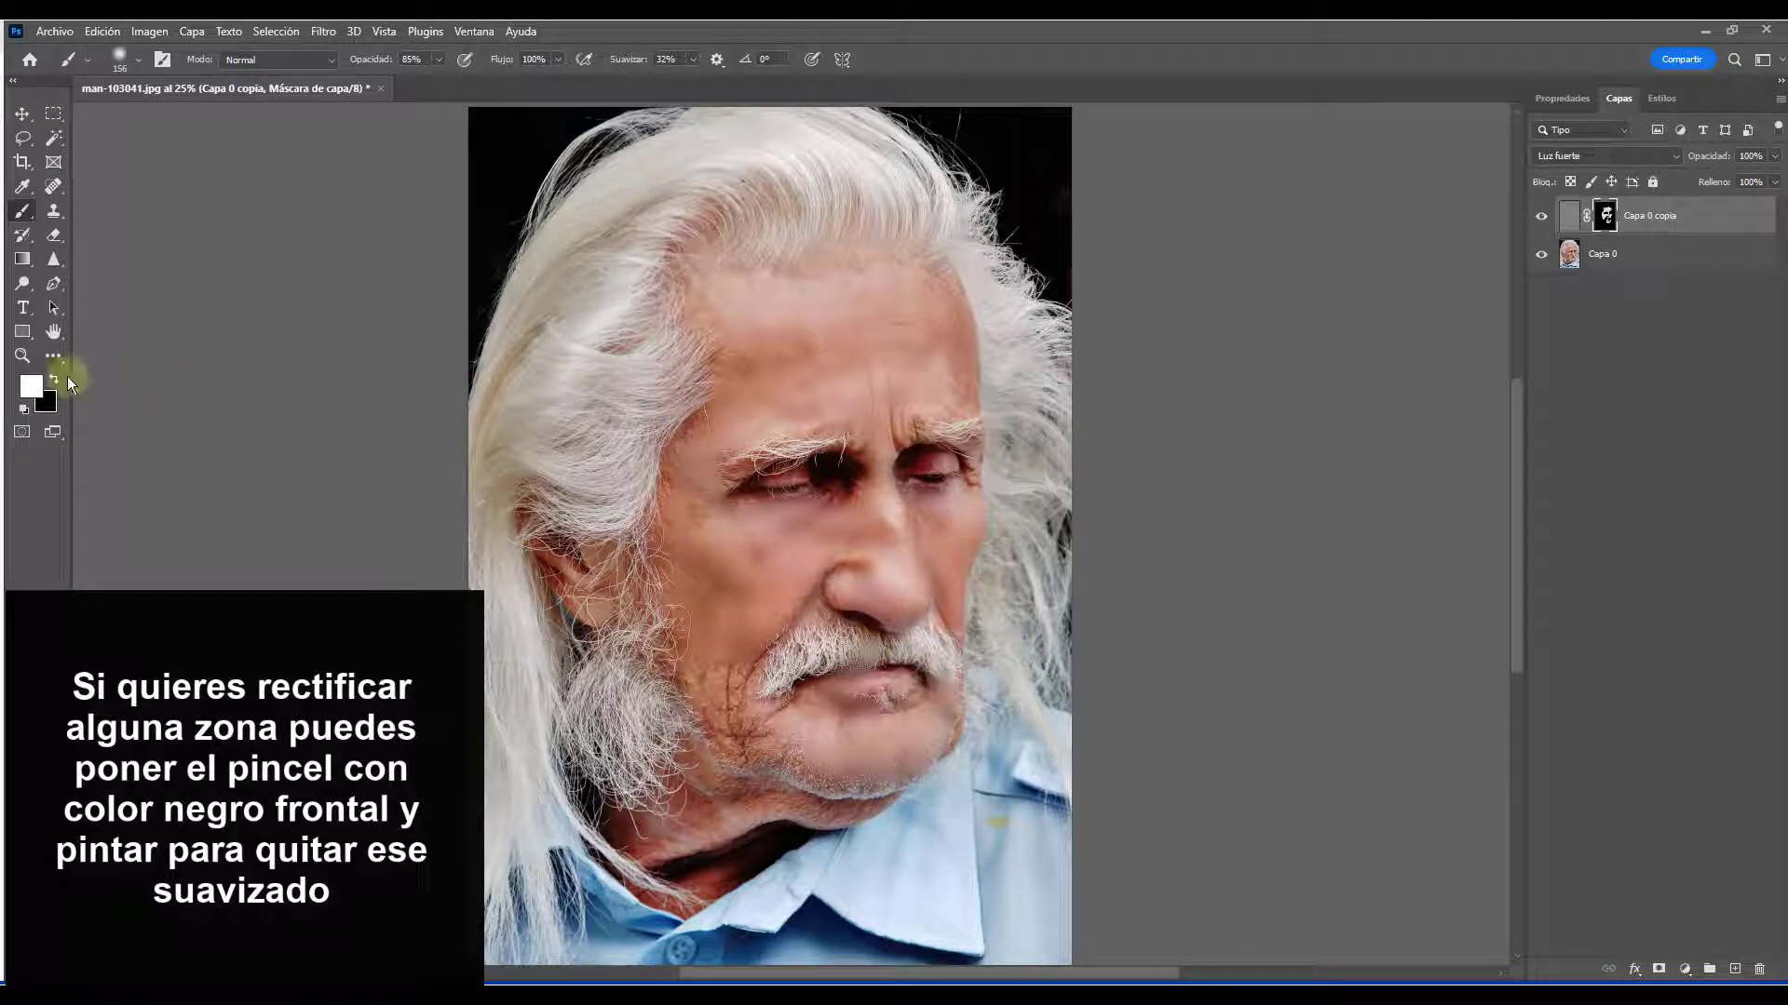
Paint black over the mustache and lips, then white over the cheek and chin beside the beard
{"action": "left_click", "coordinate": [53, 379]}
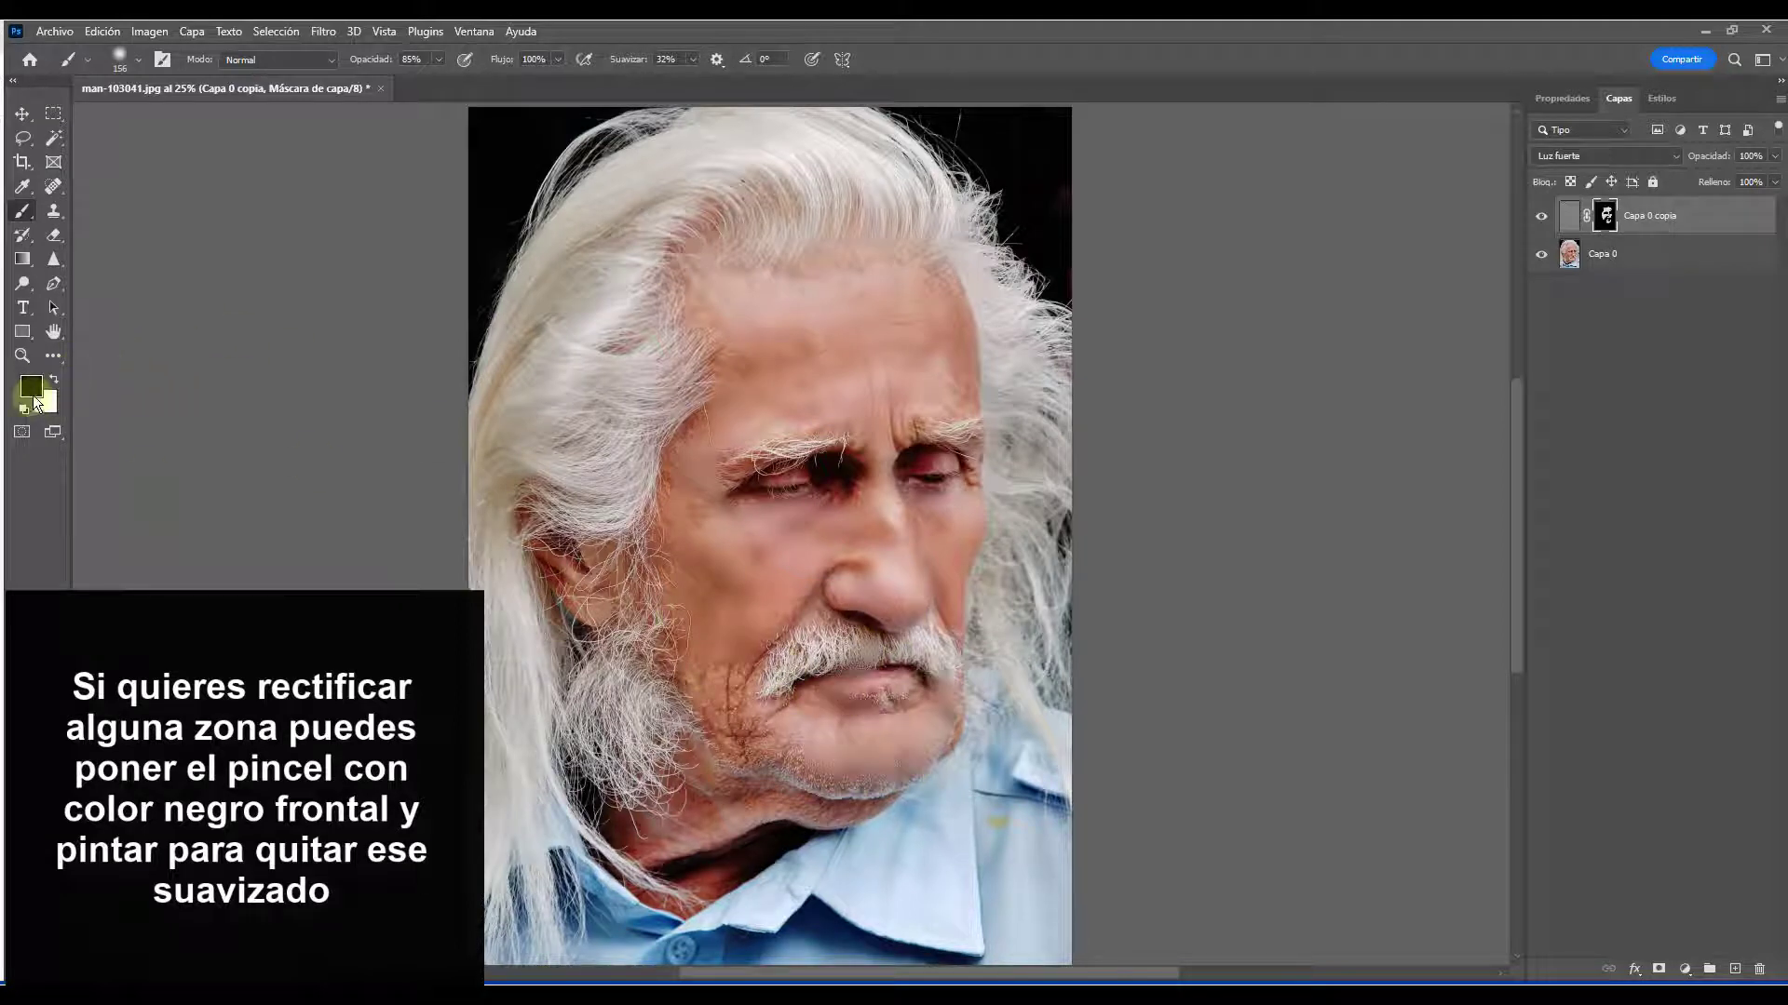
{"action": "left_click_drag", "start_coordinate": [884, 654], "coordinate": [837, 672]}
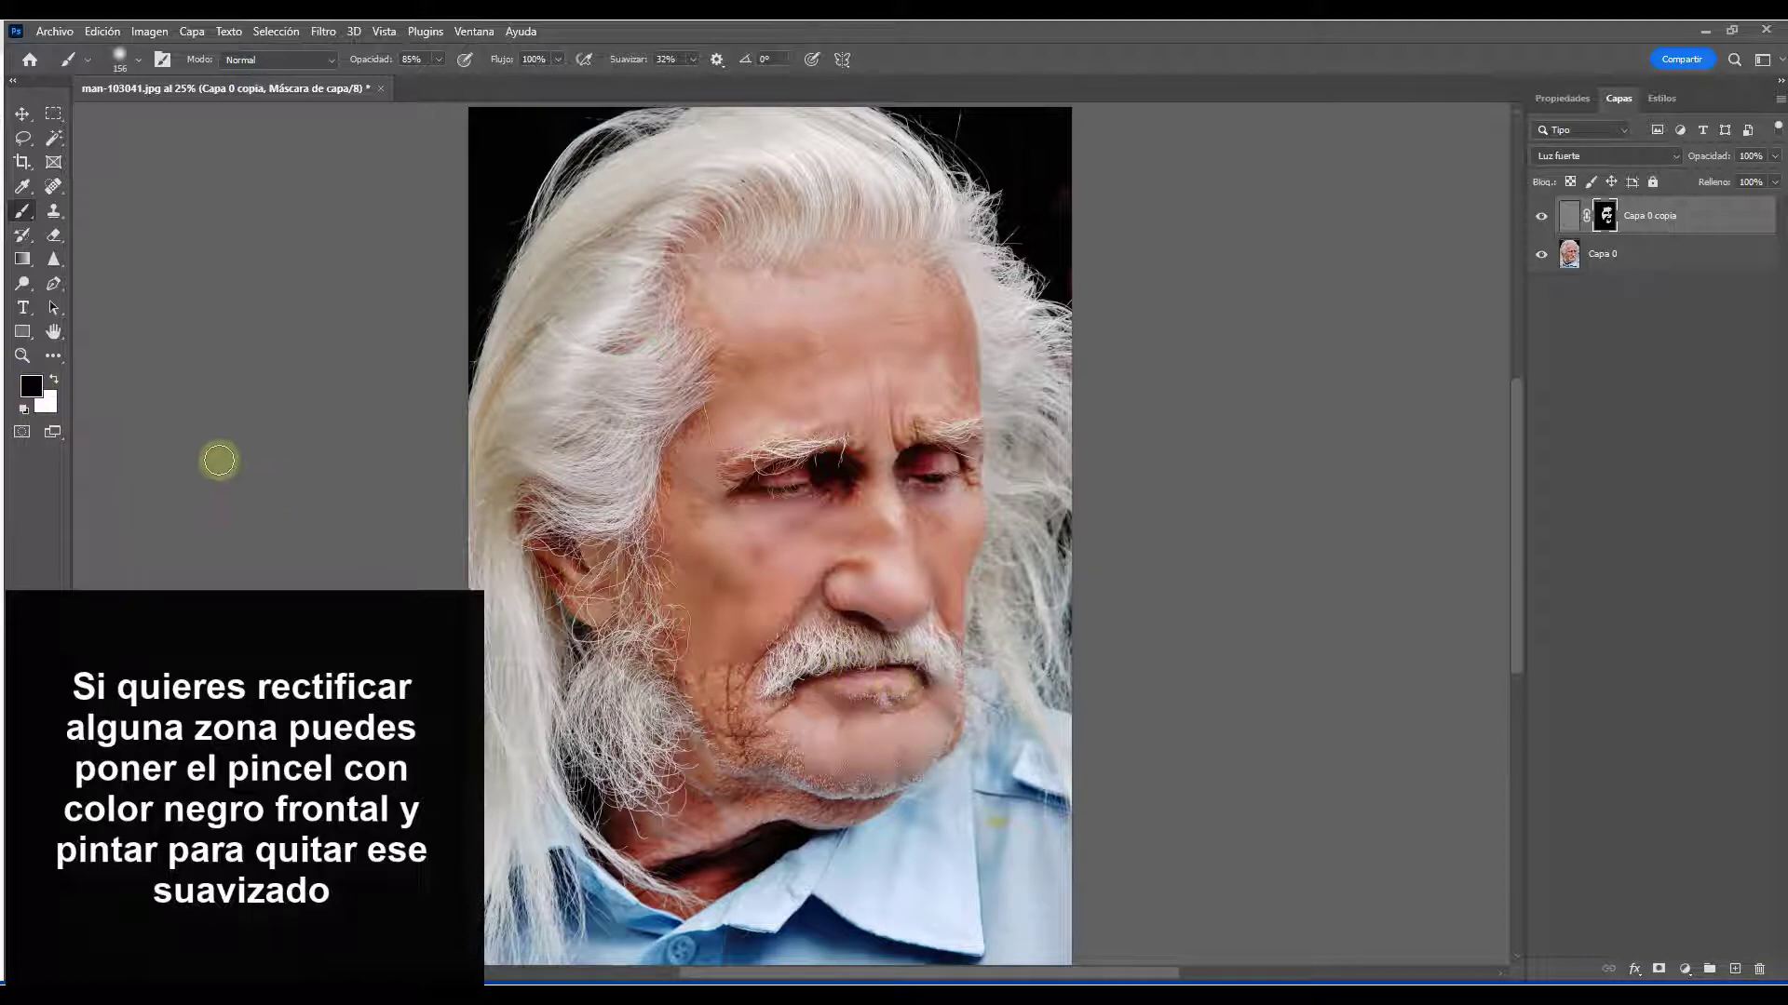
{"action": "left_click", "coordinate": [53, 379]}
{"action": "mouse_move", "coordinate": [706, 677]}
{"action": "left_mouse_down"}
{"action": "mouse_move", "coordinate": [719, 651]}
{"action": "mouse_move", "coordinate": [738, 659]}
{"action": "mouse_move", "coordinate": [770, 726]}
{"action": "mouse_move", "coordinate": [706, 778]}
{"action": "mouse_move", "coordinate": [689, 838]}
{"action": "mouse_move", "coordinate": [870, 794]}
{"action": "mouse_move", "coordinate": [786, 770]}
{"action": "mouse_move", "coordinate": [754, 774]}
{"action": "mouse_move", "coordinate": [824, 801]}
{"action": "mouse_move", "coordinate": [735, 790]}
{"action": "mouse_move", "coordinate": [710, 746]}
{"action": "mouse_move", "coordinate": [873, 729]}
{"action": "mouse_move", "coordinate": [886, 770]}
{"action": "mouse_move", "coordinate": [949, 712]}
{"action": "mouse_move", "coordinate": [806, 723]}
{"action": "mouse_move", "coordinate": [798, 689]}
{"action": "mouse_move", "coordinate": [776, 722]}
{"action": "left_mouse_up"}
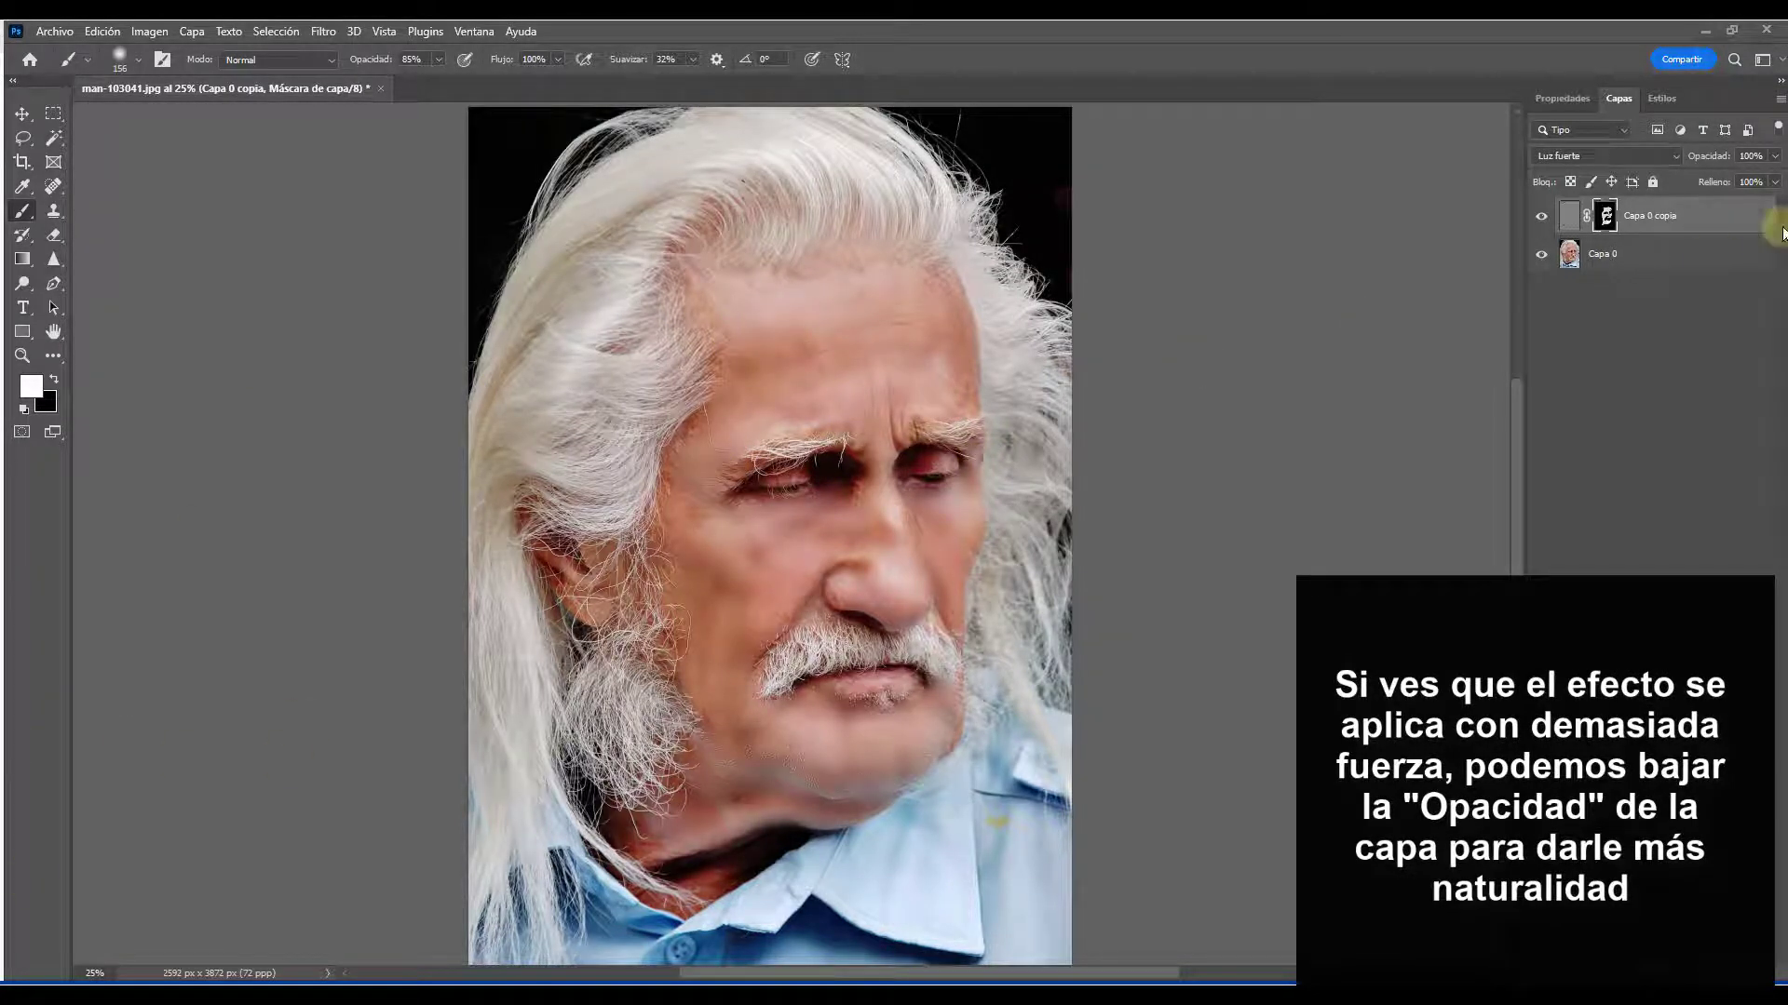
Set the smoothing layer's opacity to about 71% and hide it to compare with the original
{"action": "left_click", "coordinate": [1778, 160]}
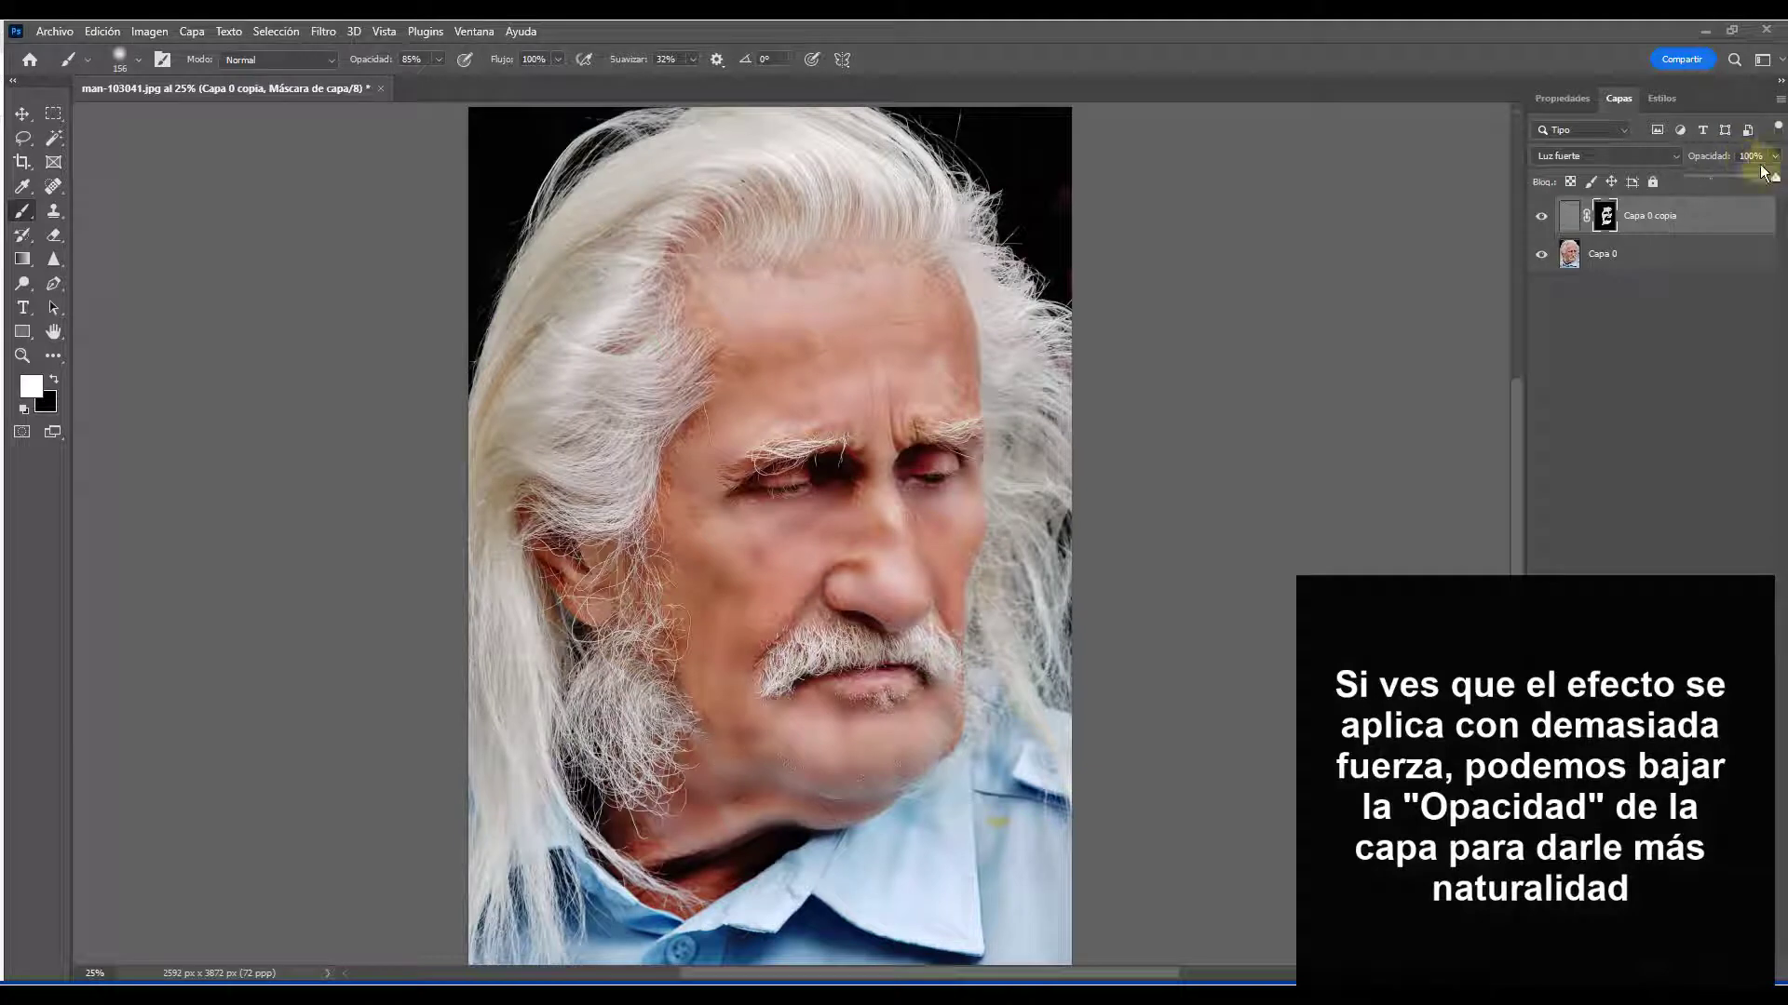
{"action": "left_click_drag", "start_coordinate": [1776, 177], "coordinate": [1757, 182]}
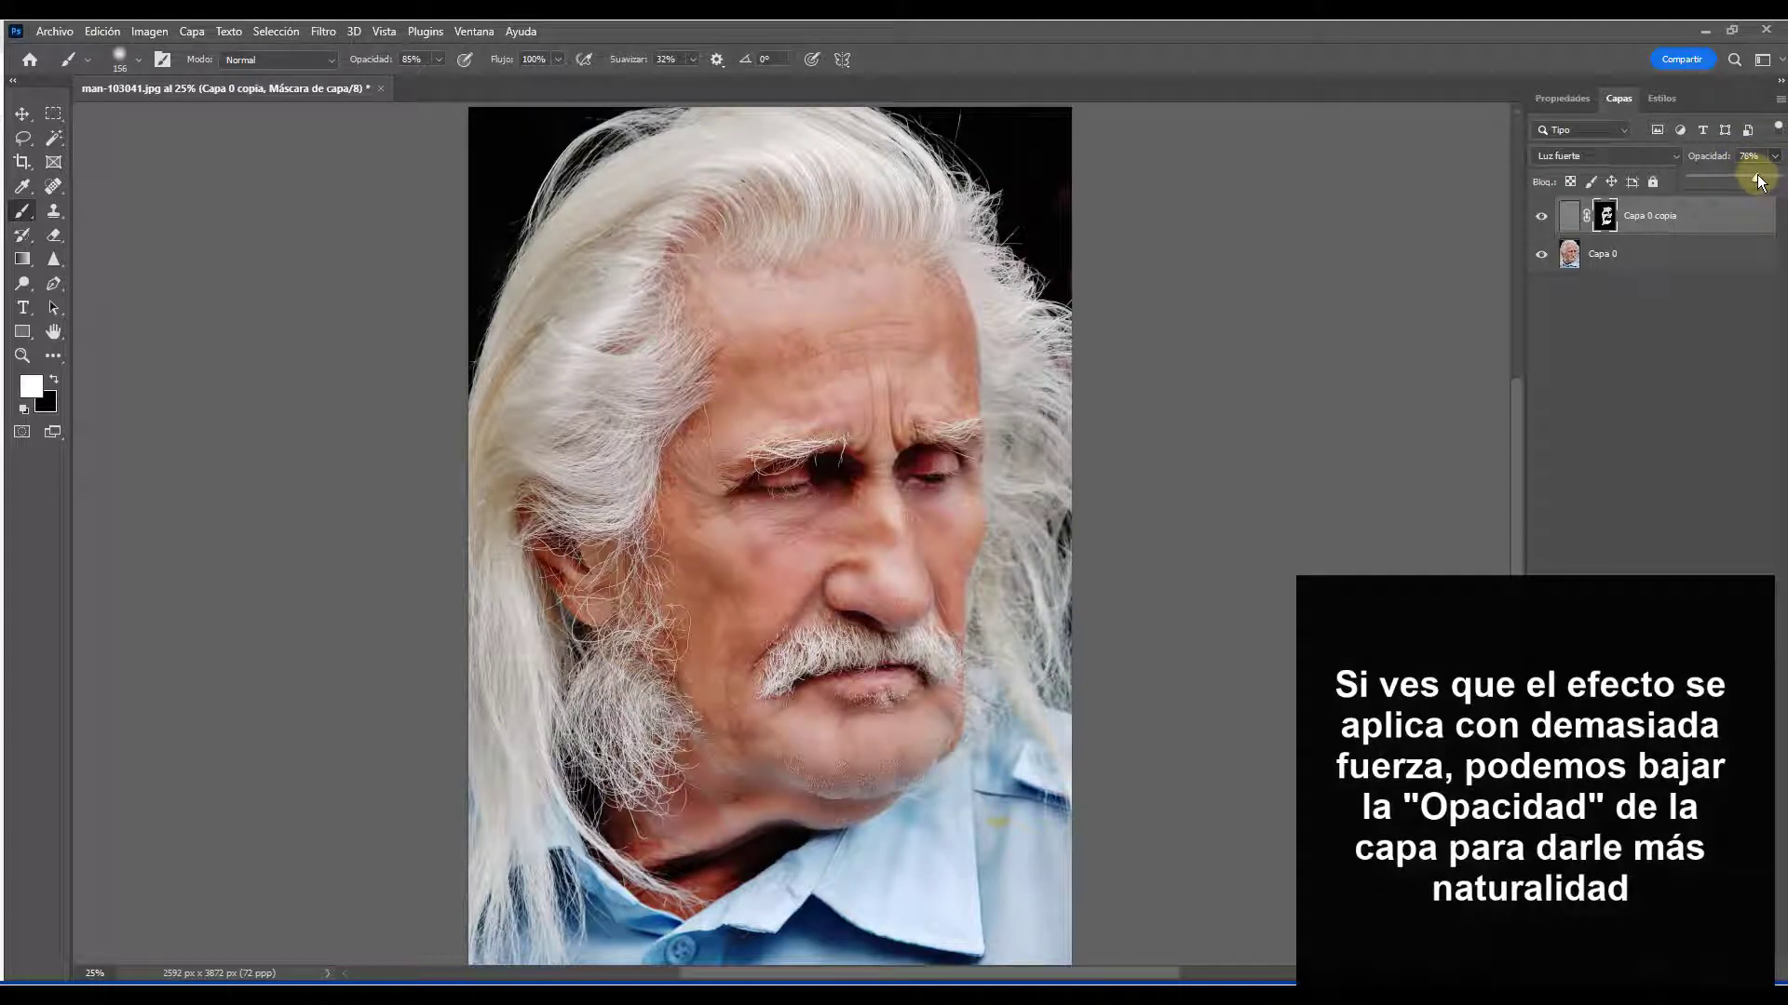
{"action": "left_click_drag", "start_coordinate": [1707, 175], "coordinate": [1699, 175]}
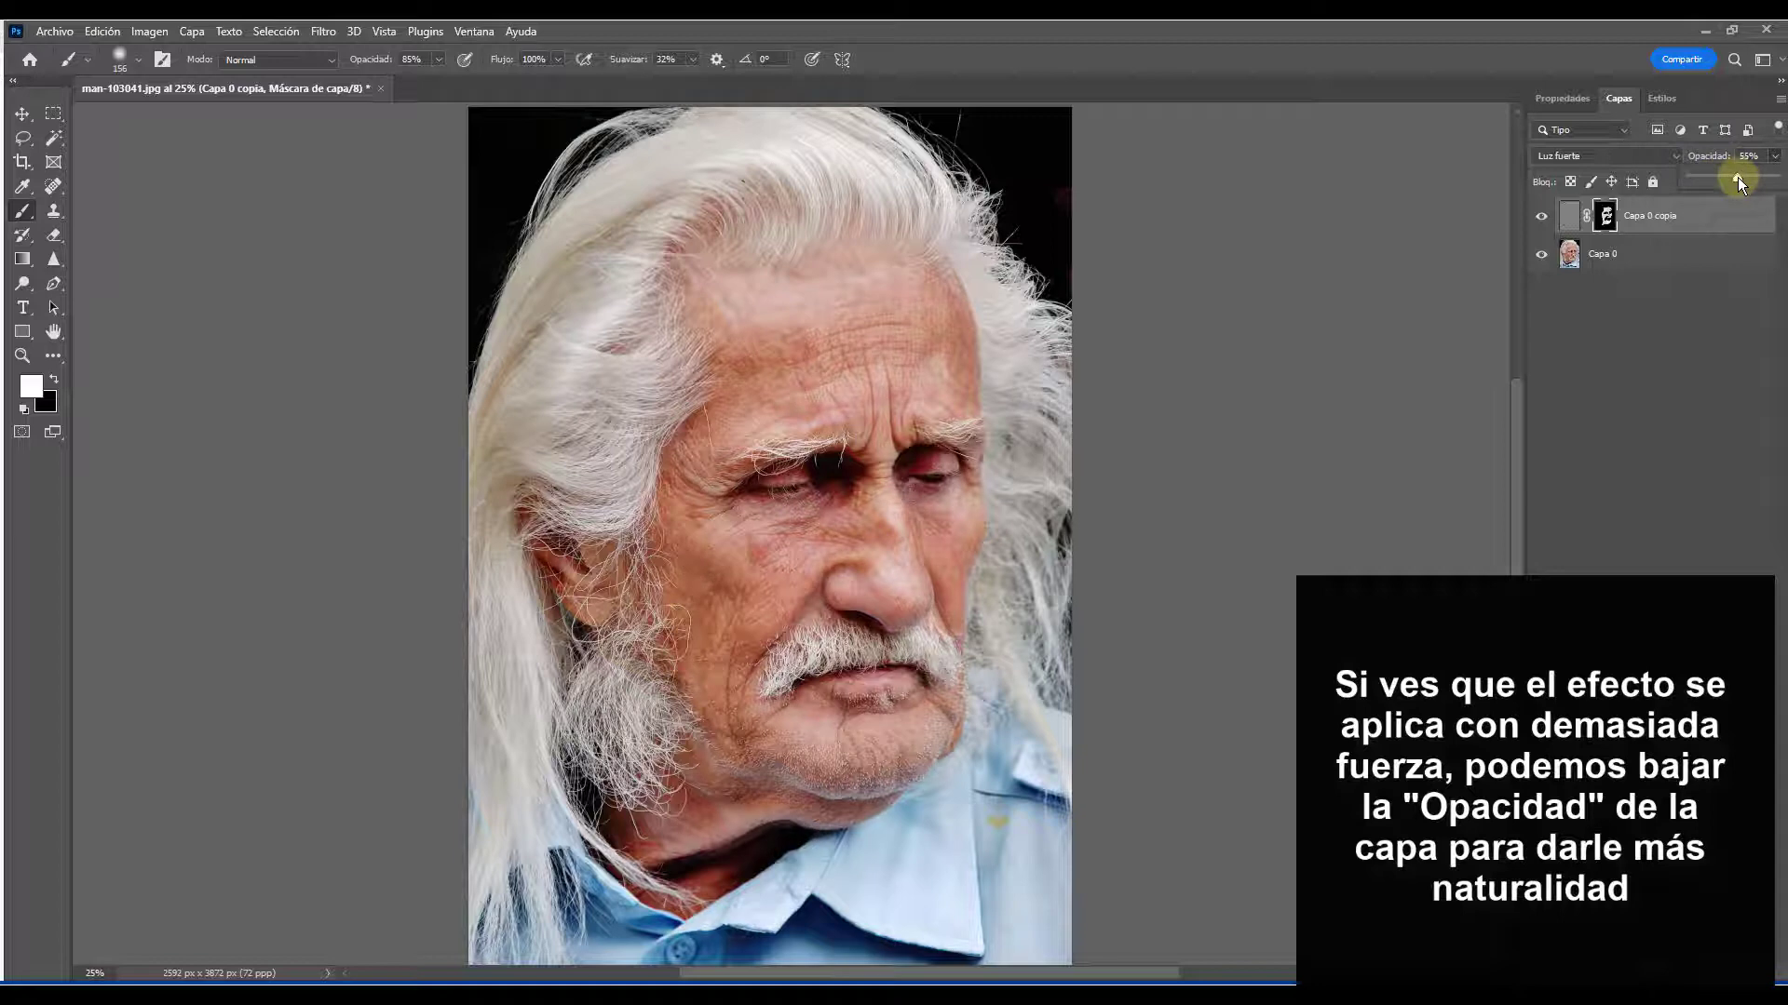
{"action": "left_click_drag", "start_coordinate": [1741, 179], "coordinate": [1745, 178]}
{"action": "left_click", "coordinate": [1656, 304]}
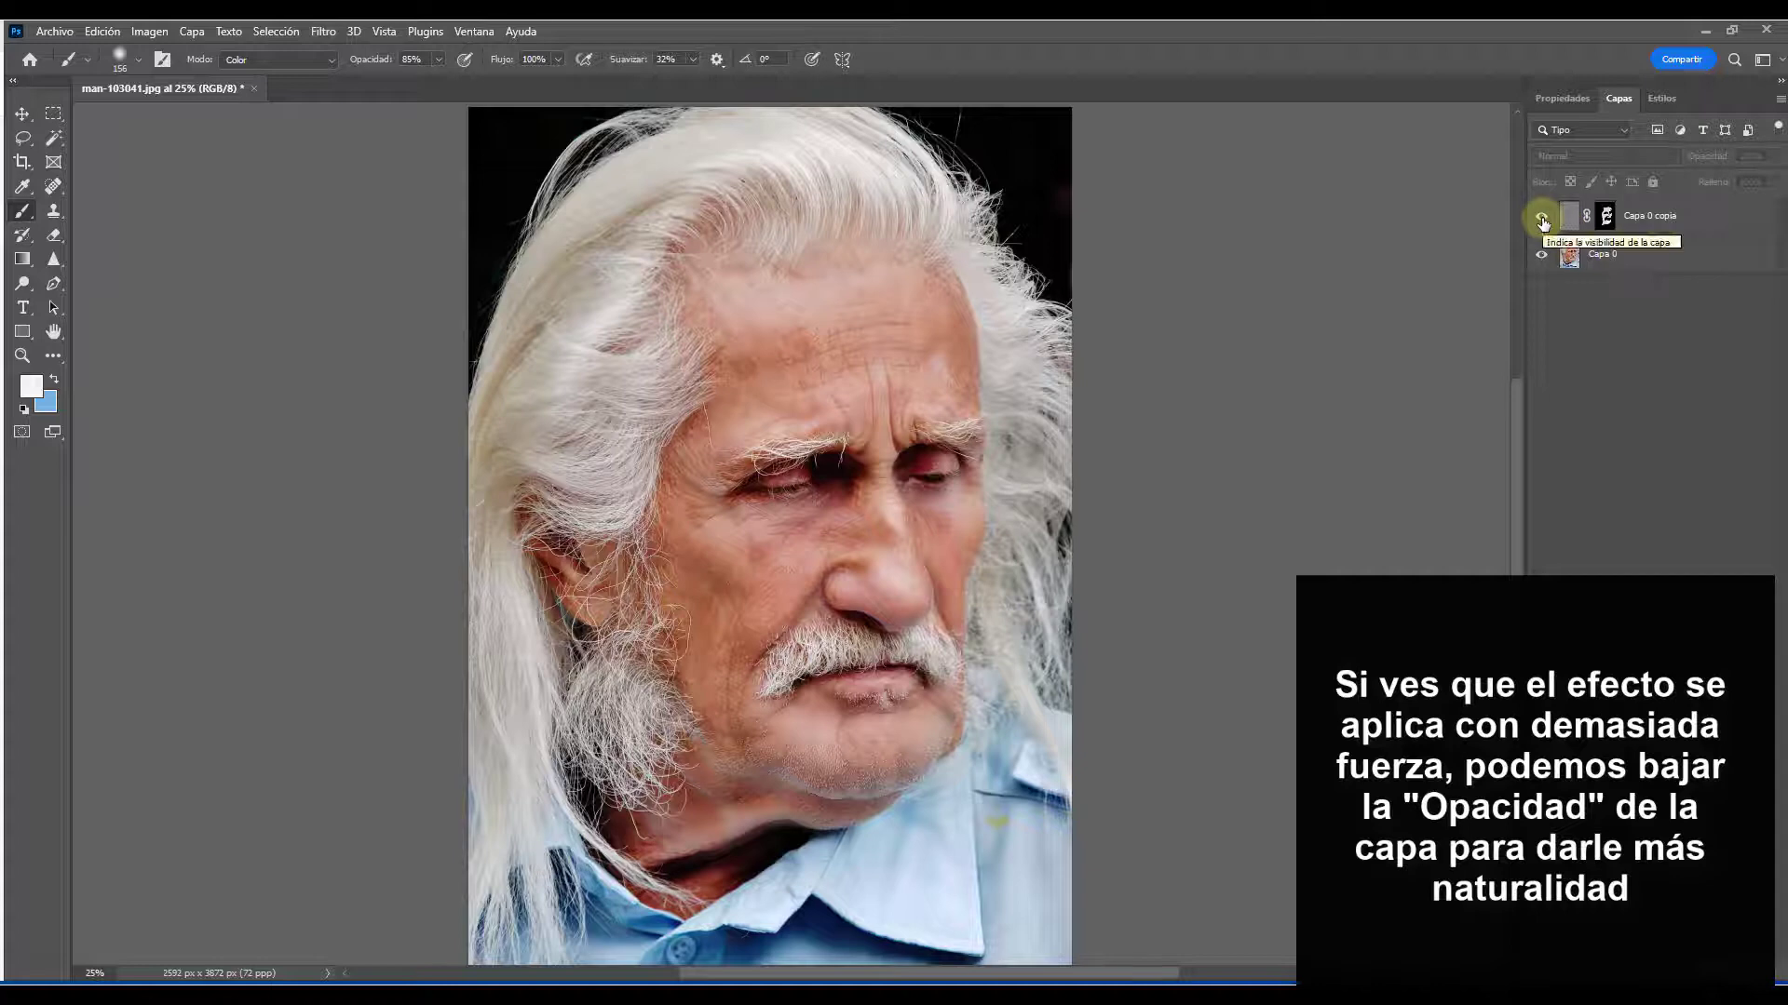
{"action": "left_click", "coordinate": [1542, 218]}
{"action": "left_click", "coordinate": [1542, 219]}
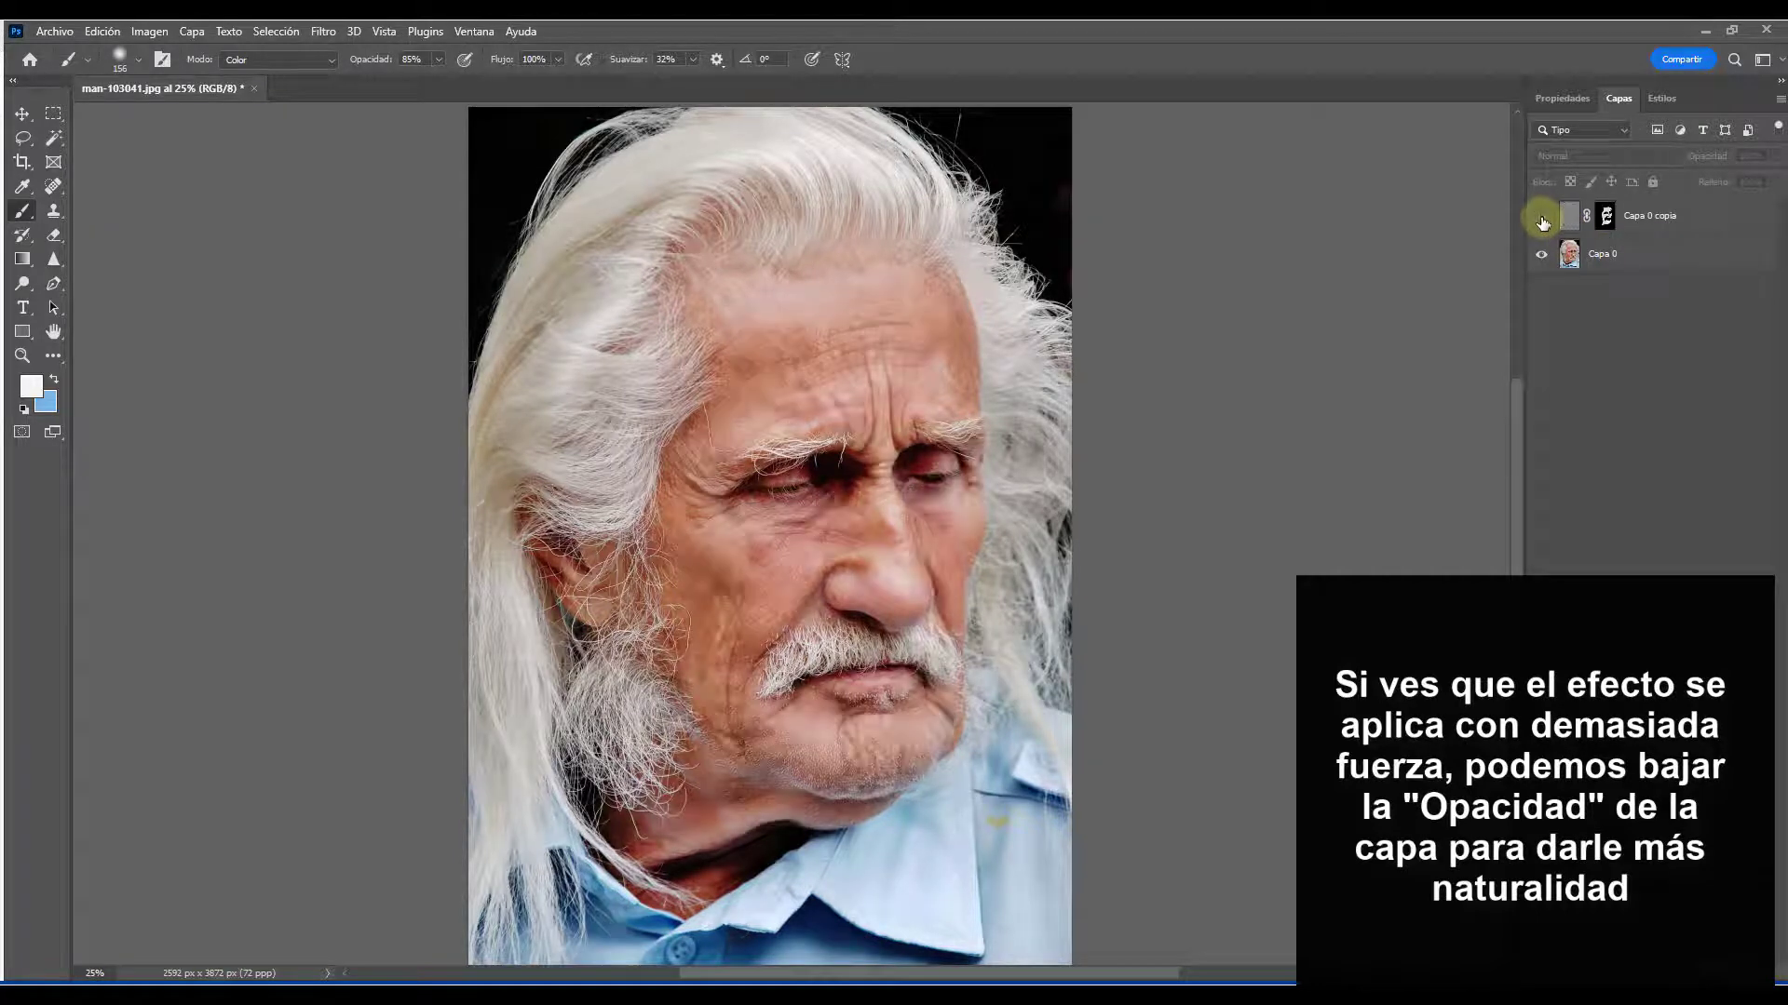
{"action": "left_click", "coordinate": [1542, 221]}
{"action": "left_click", "coordinate": [1541, 221]}
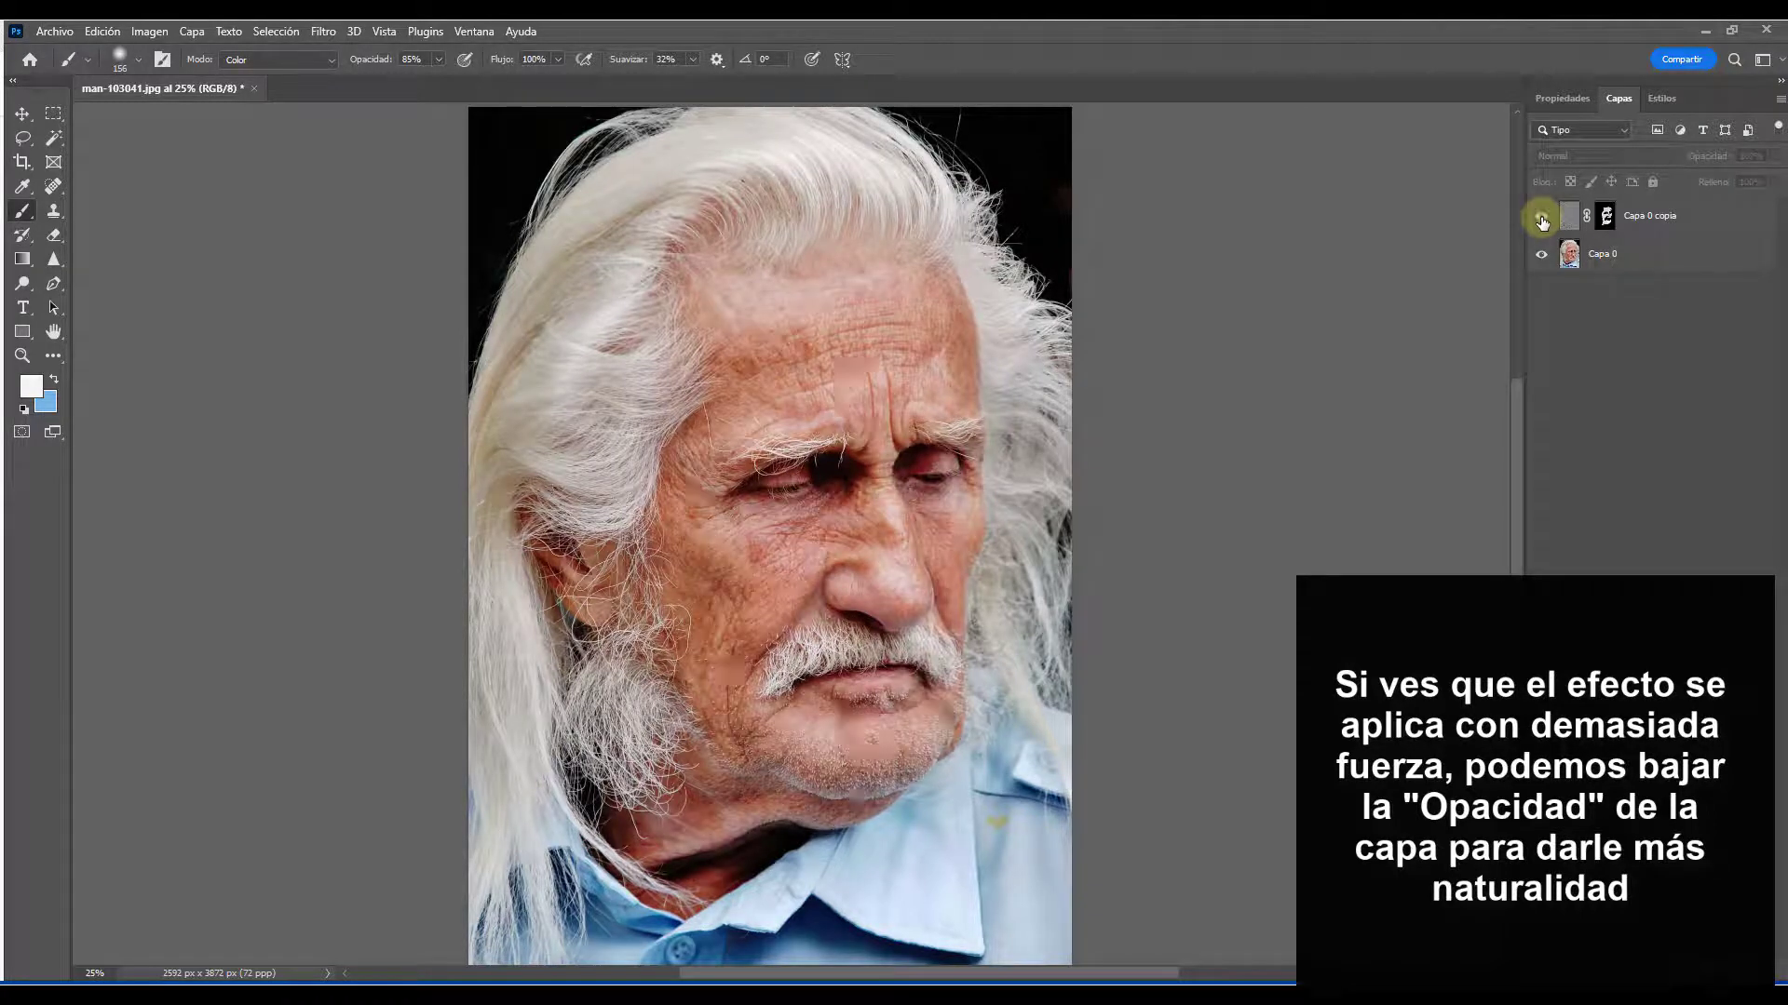
{"action": "left_click", "coordinate": [1542, 220]}
{"action": "left_click", "coordinate": [1542, 221]}
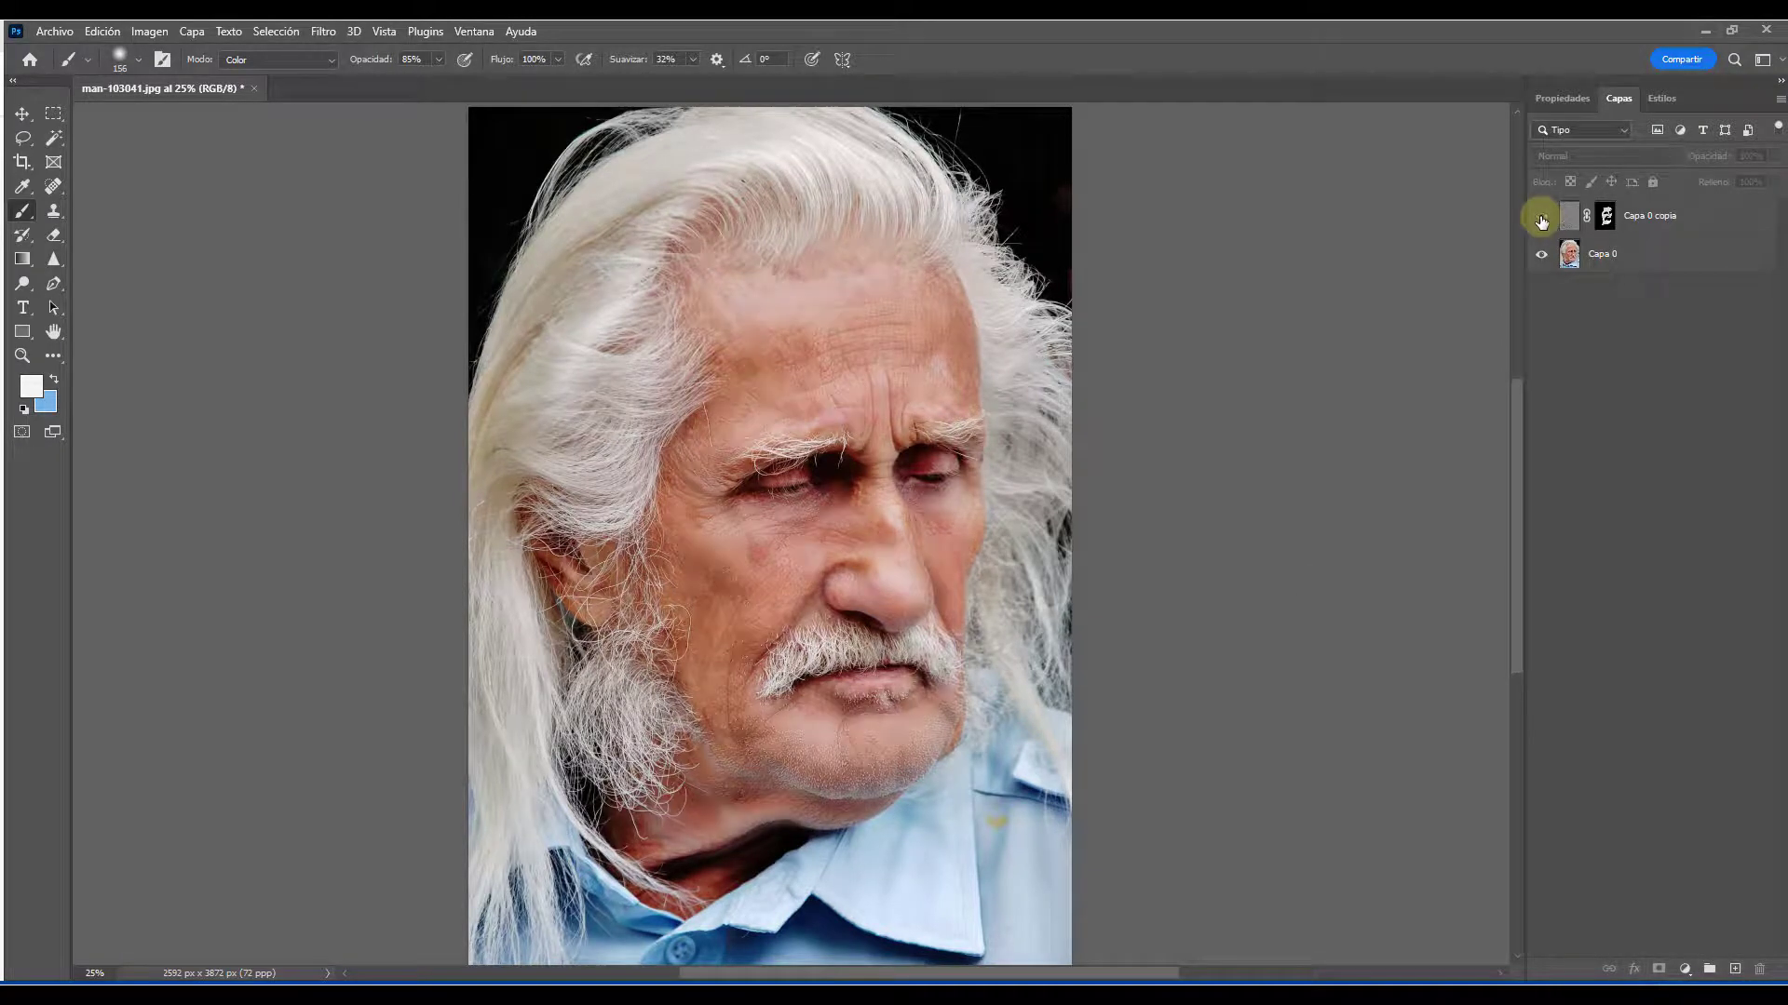
{"action": "left_click", "coordinate": [1541, 220]}
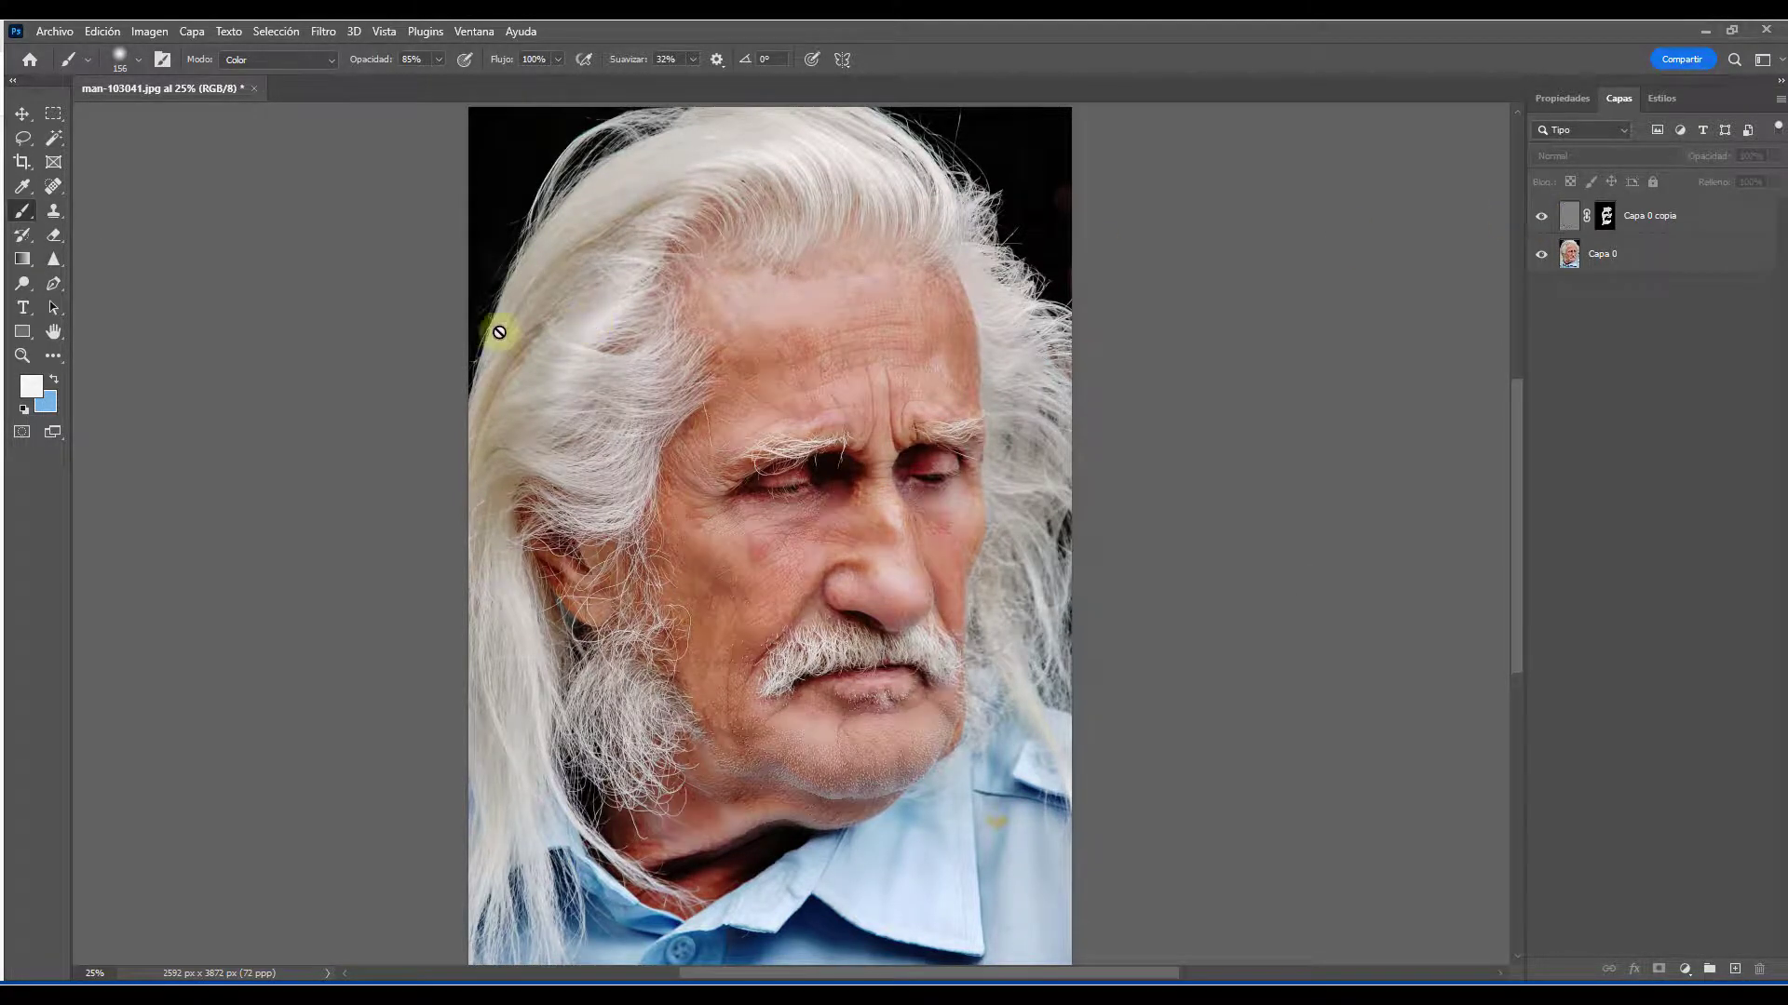